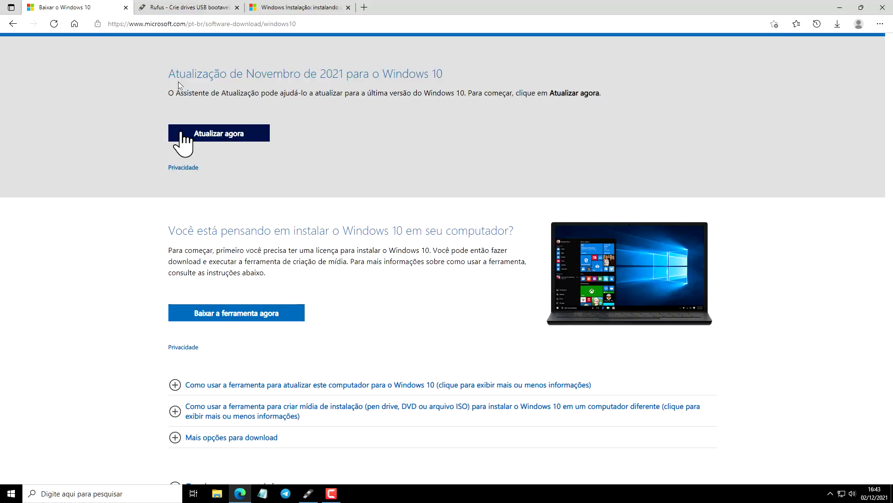
Find the download section on the Rufus website and download Rufus 3.17.
{"action": "left_click", "coordinate": [202, 3]}
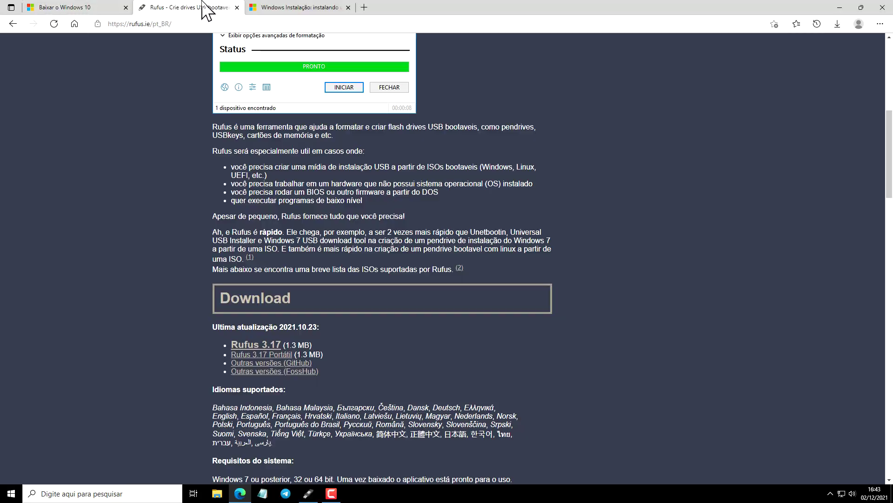
{"action": "scroll", "coordinate": [381, 139], "scroll_direction": "up", "scroll_amount": 6}
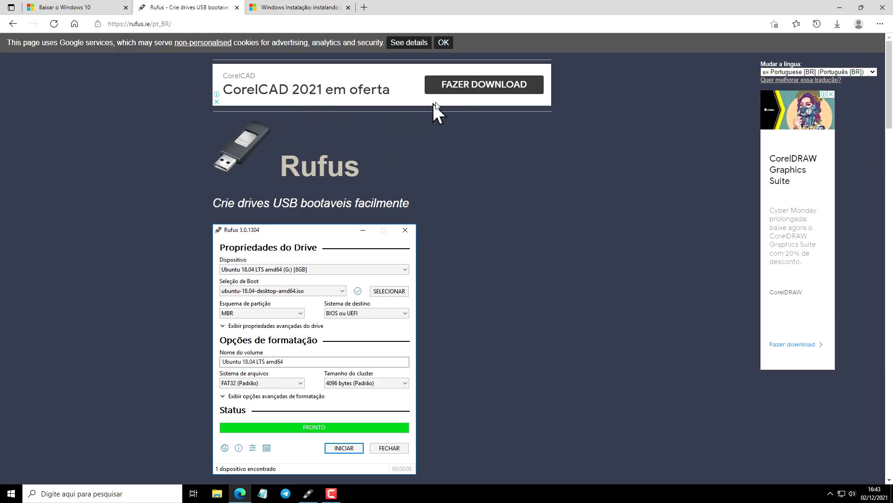
{"action": "scroll", "coordinate": [408, 105], "scroll_direction": "down", "scroll_amount": 9}
{"action": "scroll", "coordinate": [409, 107], "scroll_direction": "up", "scroll_amount": 3}
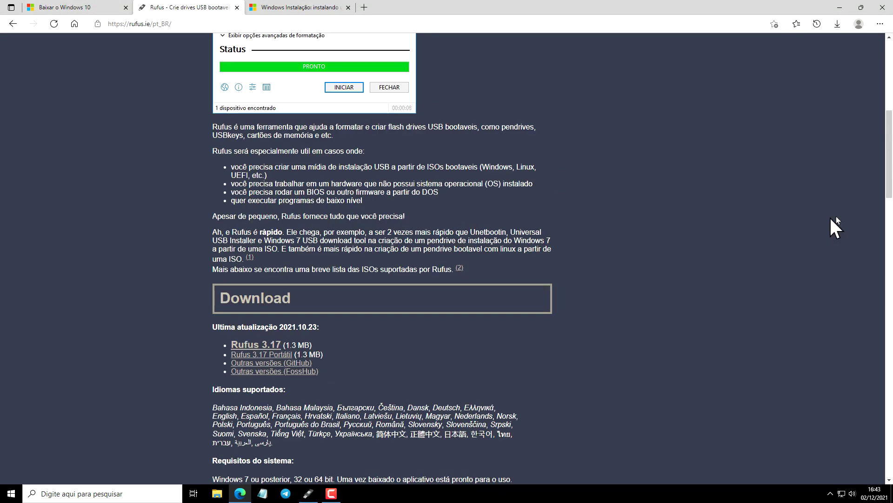
{"action": "scroll", "coordinate": [816, 220], "scroll_direction": "down", "scroll_amount": 3}
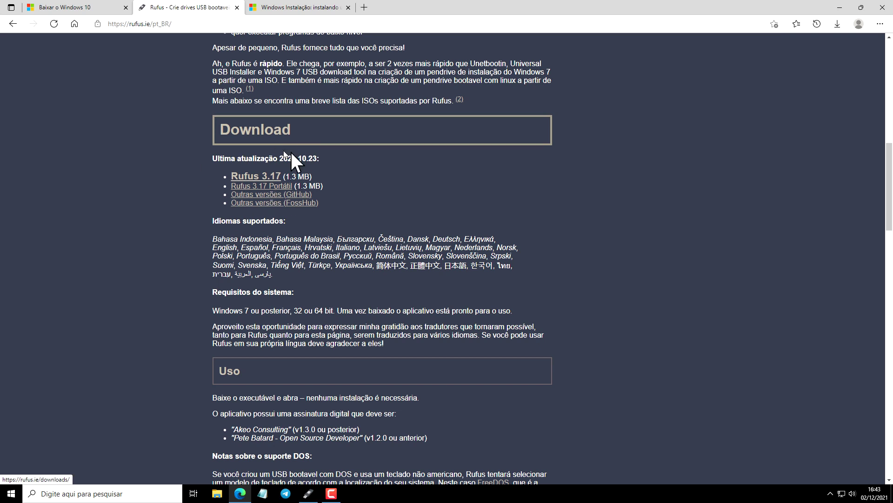
{"action": "left_click", "coordinate": [273, 180]}
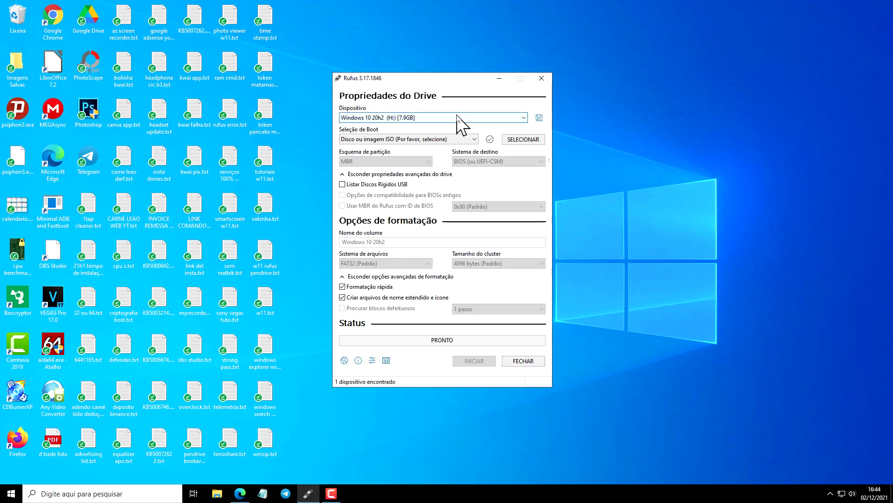
In Rufus, select the Windows 10 20h2 (H:) drive as the device and a disk or ISO image as the boot selection.
{"action": "left_click", "coordinate": [457, 118]}
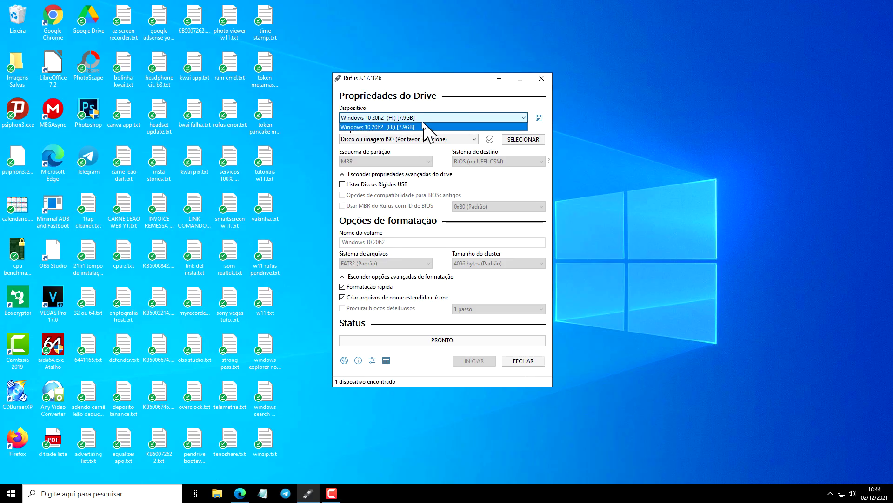
{"action": "left_click", "coordinate": [404, 119]}
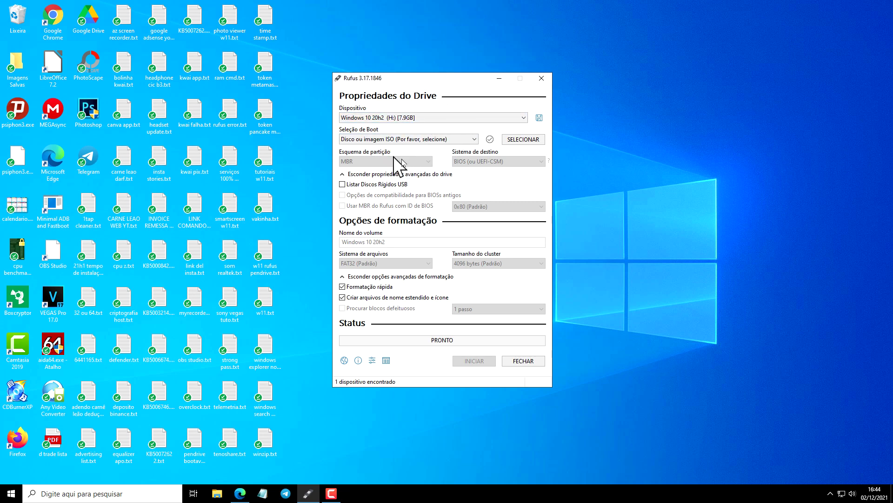
{"action": "left_click", "coordinate": [409, 138]}
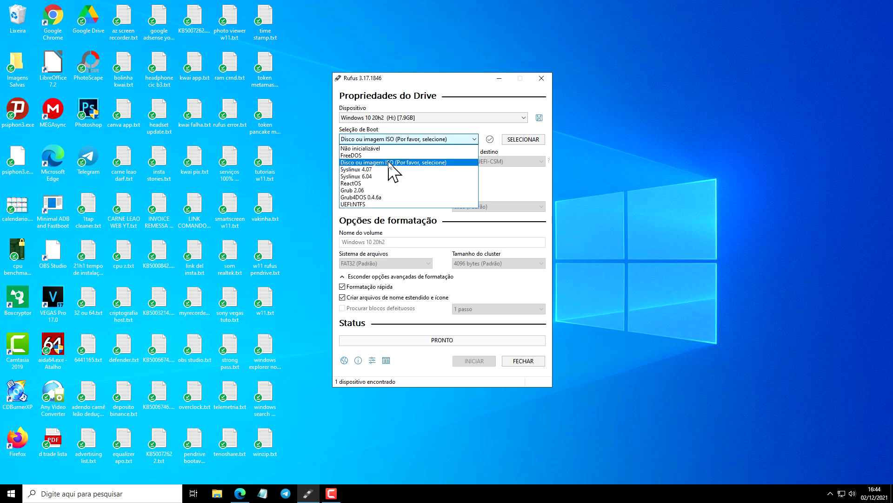
{"action": "left_click", "coordinate": [414, 164]}
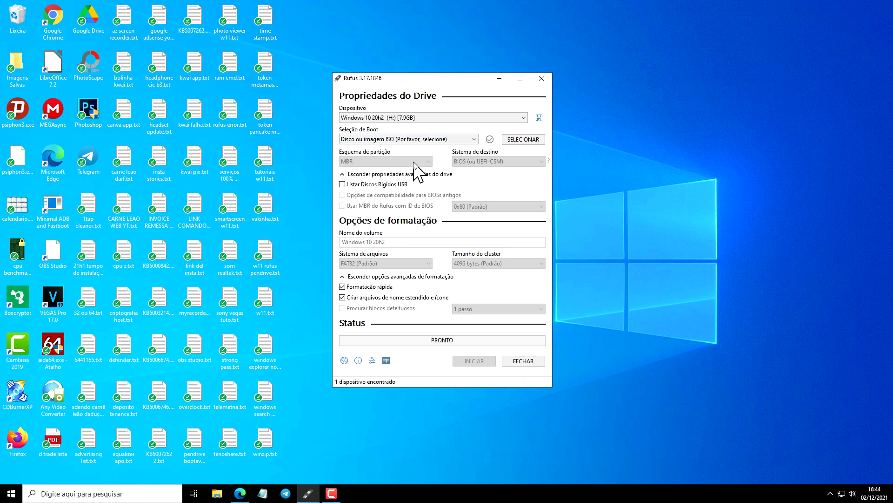
{"action": "left_click", "coordinate": [533, 140]}
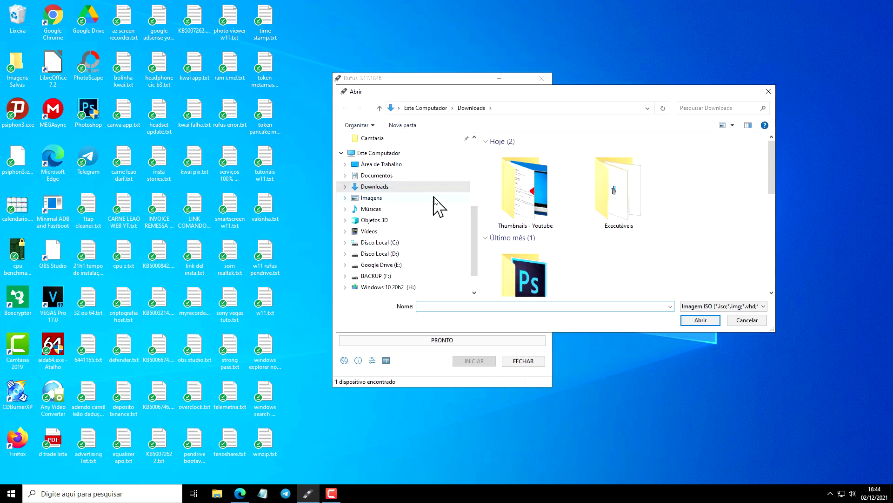
{"action": "scroll", "coordinate": [430, 193], "scroll_direction": "down", "scroll_amount": 1}
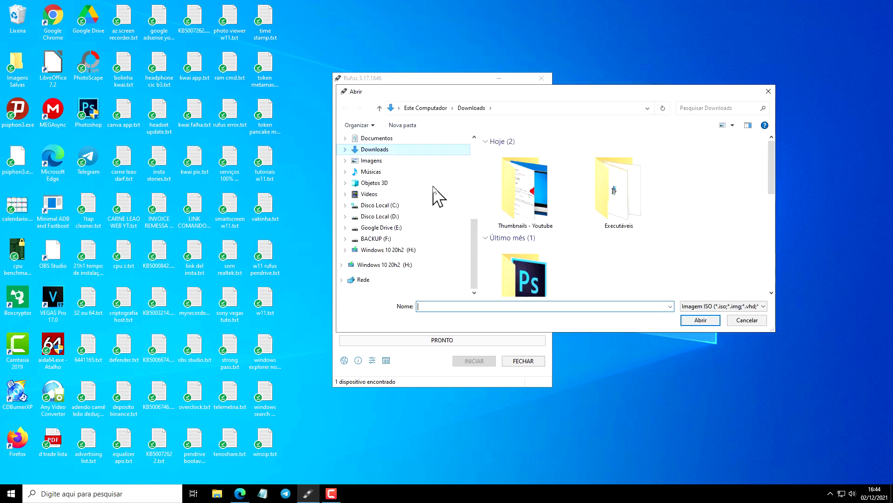
{"action": "left_click", "coordinate": [417, 238]}
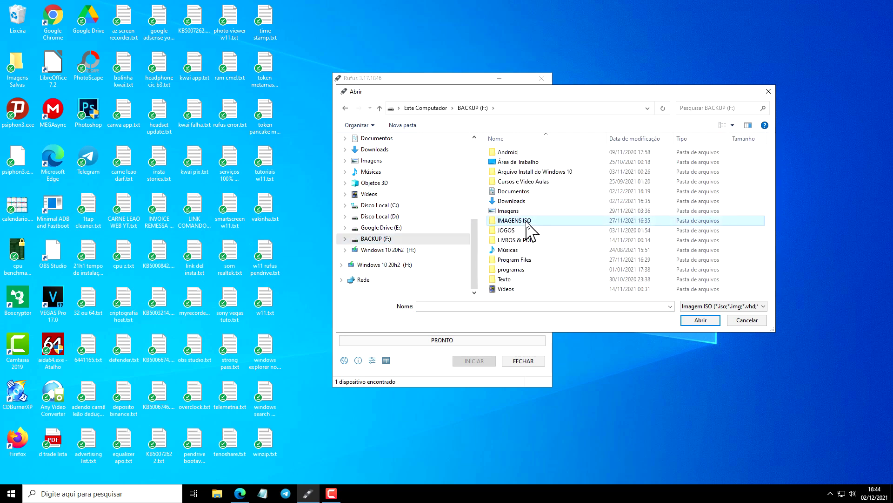
{"action": "double_click", "coordinate": [527, 222]}
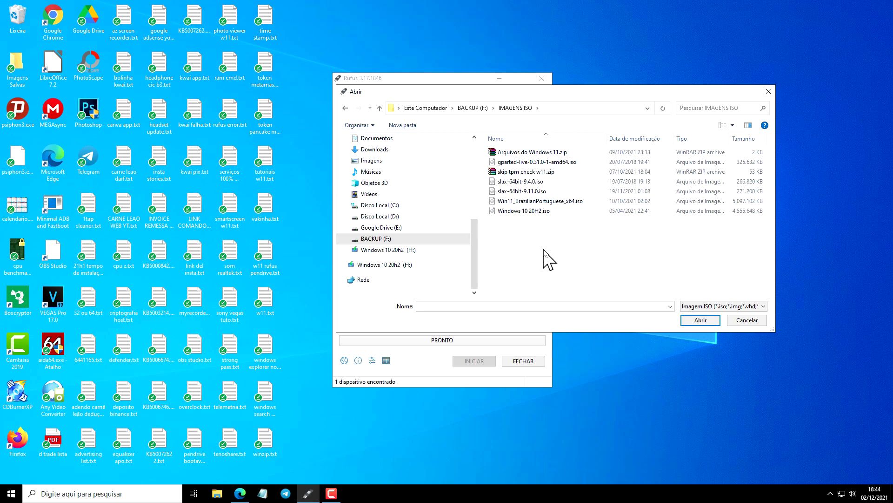
{"action": "left_click", "coordinate": [758, 320]}
Switch to Edge and download the media creation tool from Microsoft's Windows 10 download page.
{"action": "key", "text": "alt+Tab"}
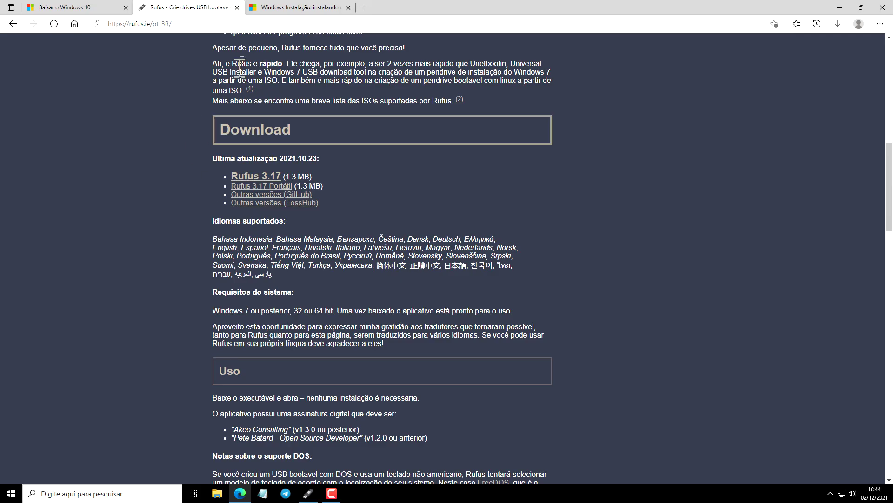
{"action": "left_click", "coordinate": [294, 7]}
{"action": "left_click", "coordinate": [91, 7]}
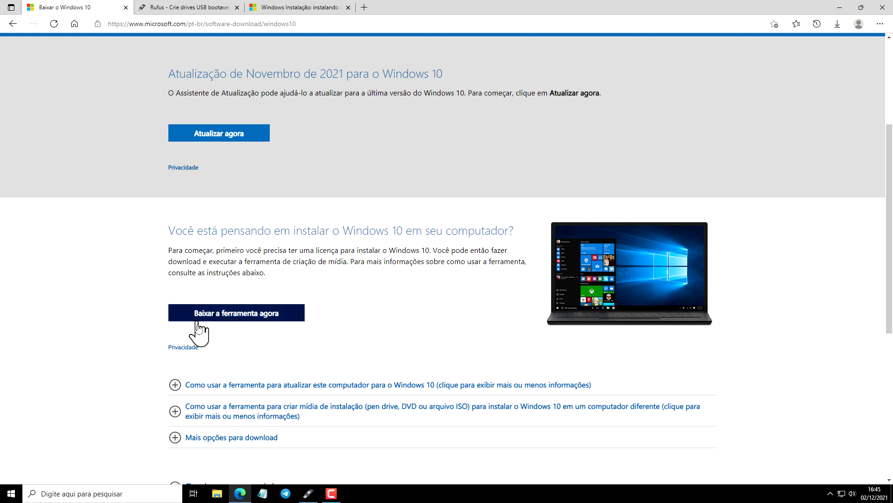
{"action": "left_click", "coordinate": [285, 318]}
Run MediaCreationTool21H2.exe from the Downloads folder in File Explorer.
{"action": "left_click", "coordinate": [217, 493]}
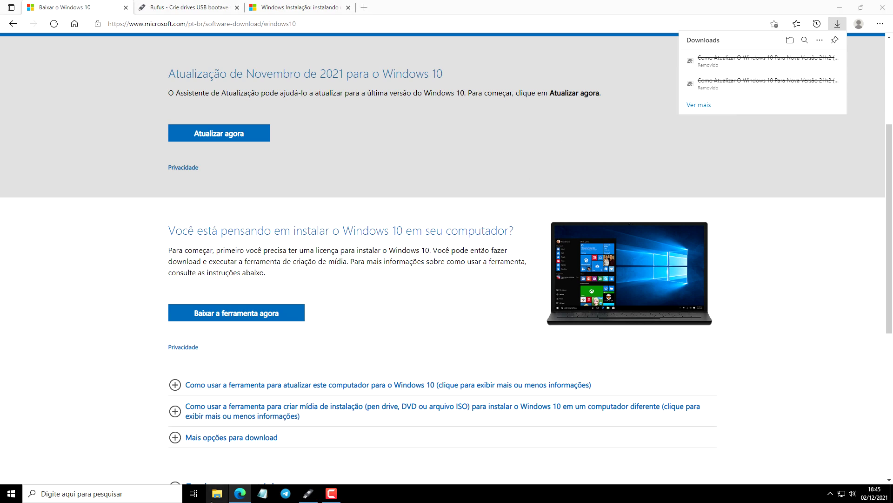
{"action": "left_click", "coordinate": [70, 120]}
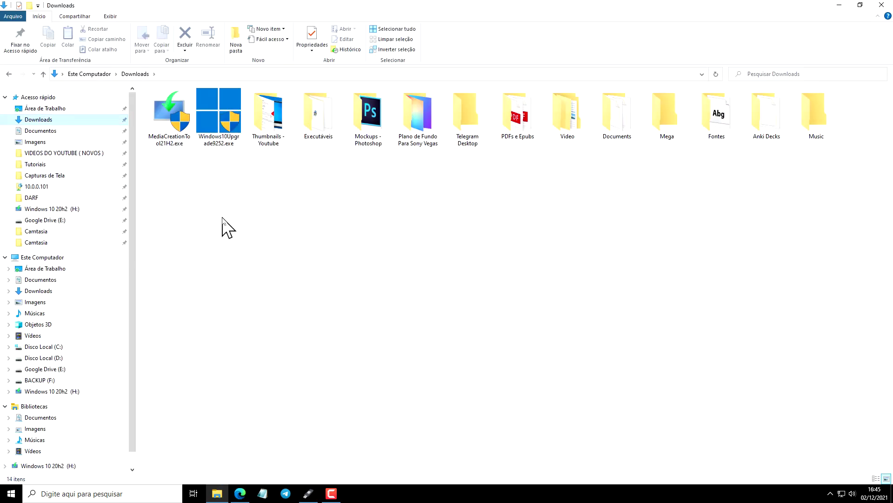
{"action": "double_click", "coordinate": [170, 123]}
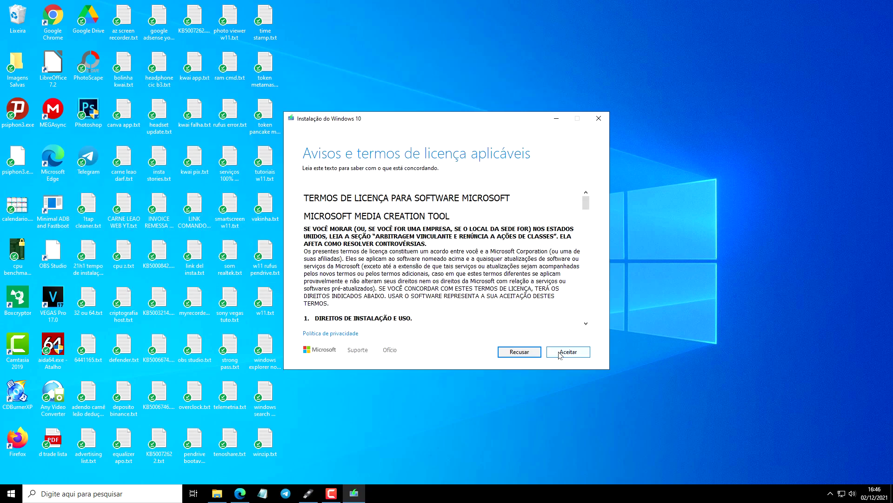
Accept the licence terms and choose to create installation media for another computer.
{"action": "left_click", "coordinate": [570, 353]}
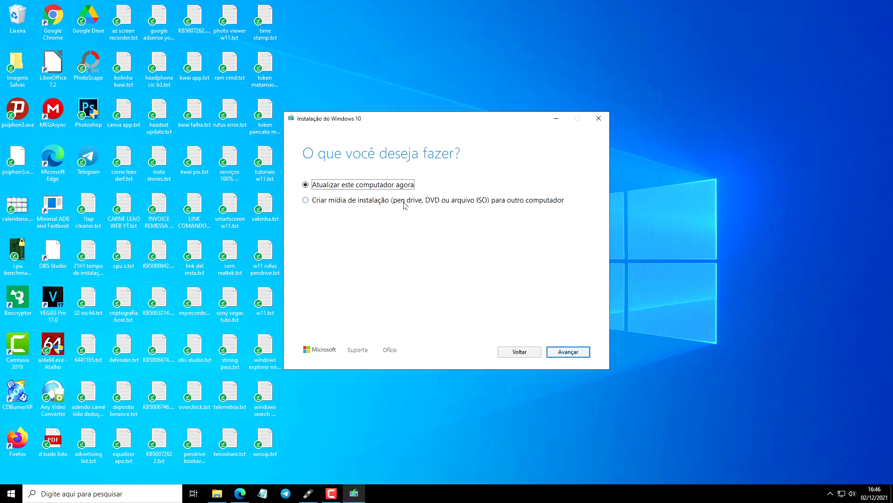
{"action": "left_click", "coordinate": [435, 204]}
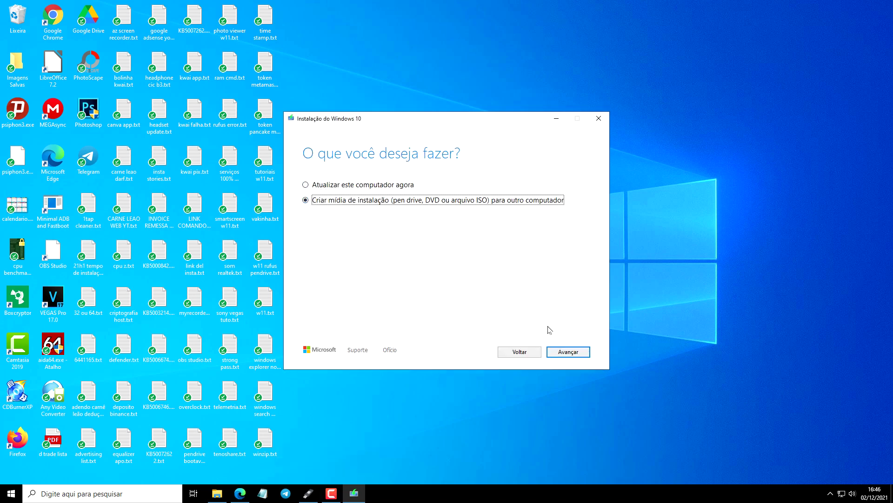
{"action": "left_click", "coordinate": [567, 352]}
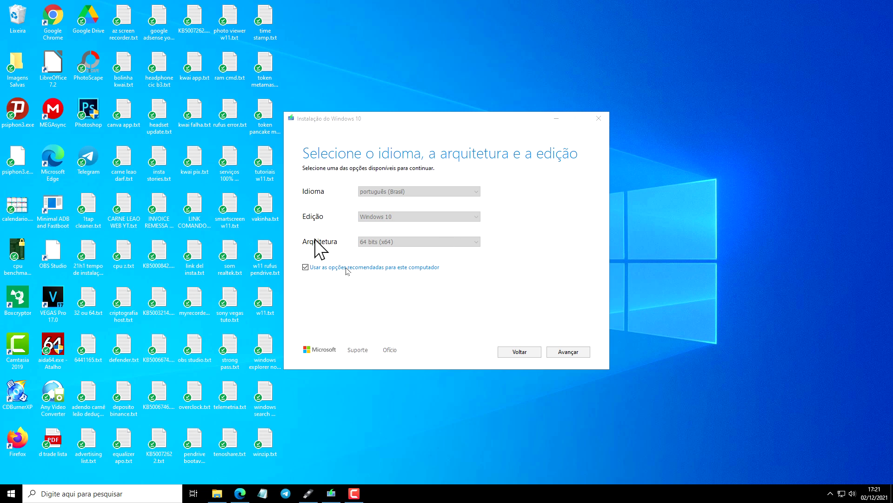
Examine the available language, edition and architecture choices, then restore the recommended options for this computer.
{"action": "left_click", "coordinate": [333, 268]}
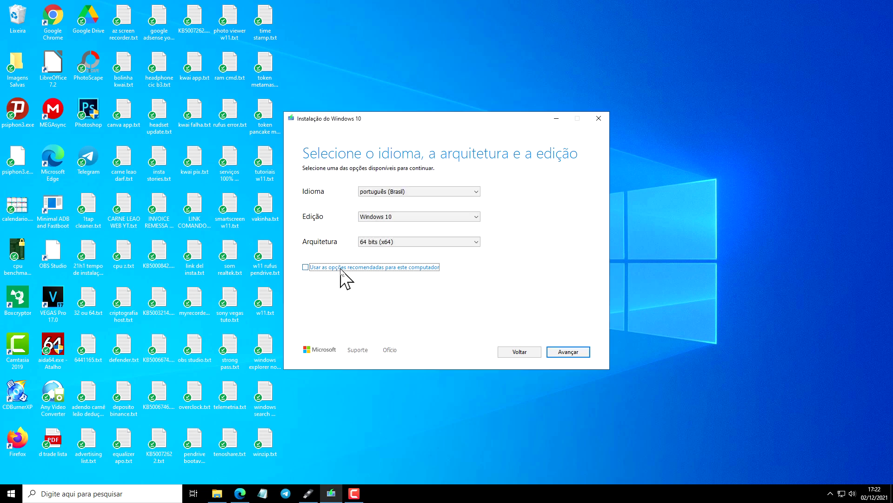
{"action": "left_click", "coordinate": [421, 193]}
{"action": "left_click", "coordinate": [417, 192]}
{"action": "left_click", "coordinate": [385, 221]}
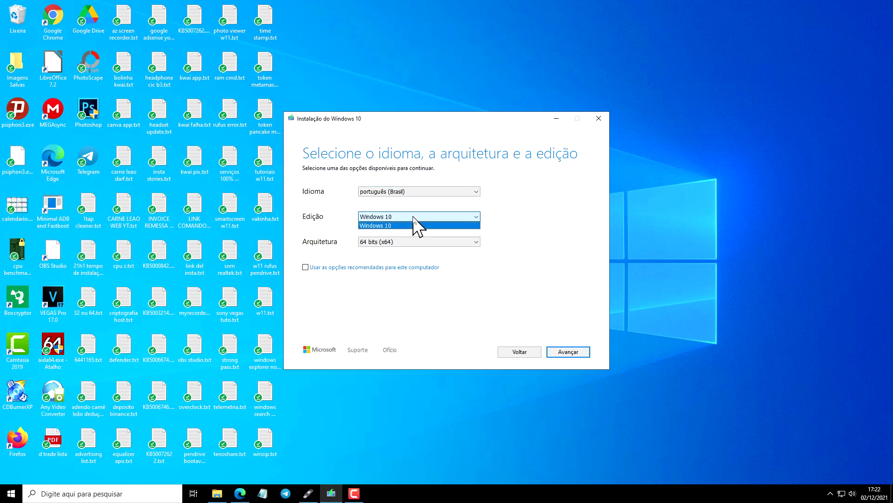
{"action": "left_click", "coordinate": [408, 226]}
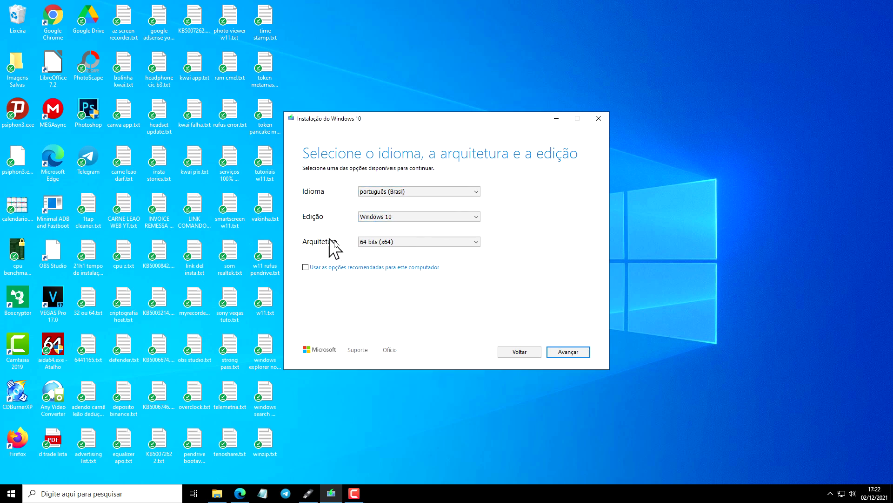
{"action": "left_click", "coordinate": [381, 241]}
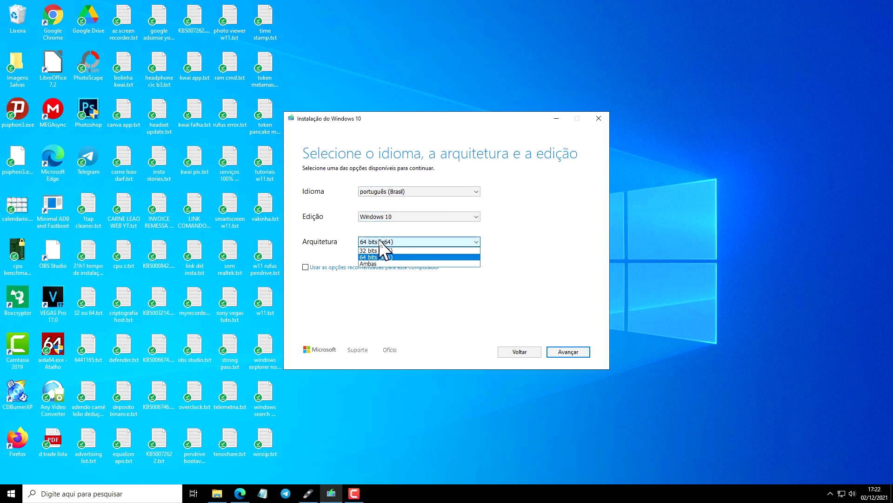
{"action": "left_click", "coordinate": [409, 242]}
{"action": "left_click", "coordinate": [410, 242]}
{"action": "left_click", "coordinate": [410, 242]}
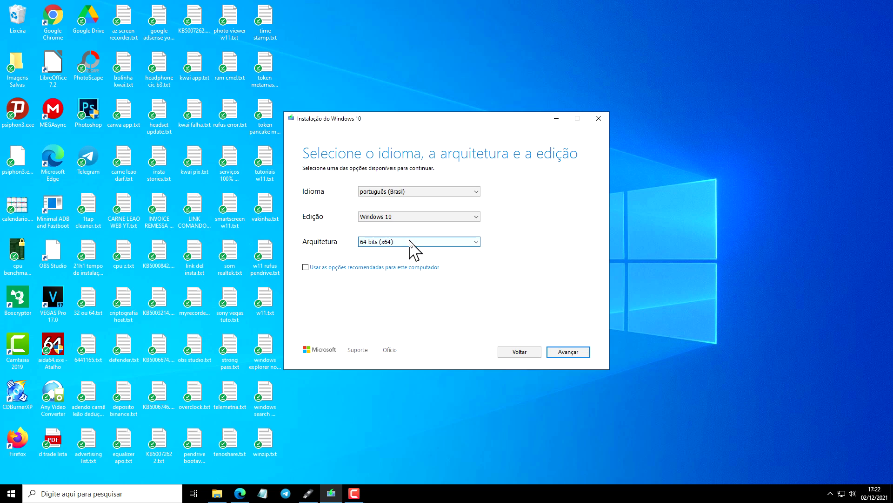
{"action": "left_click", "coordinate": [342, 267]}
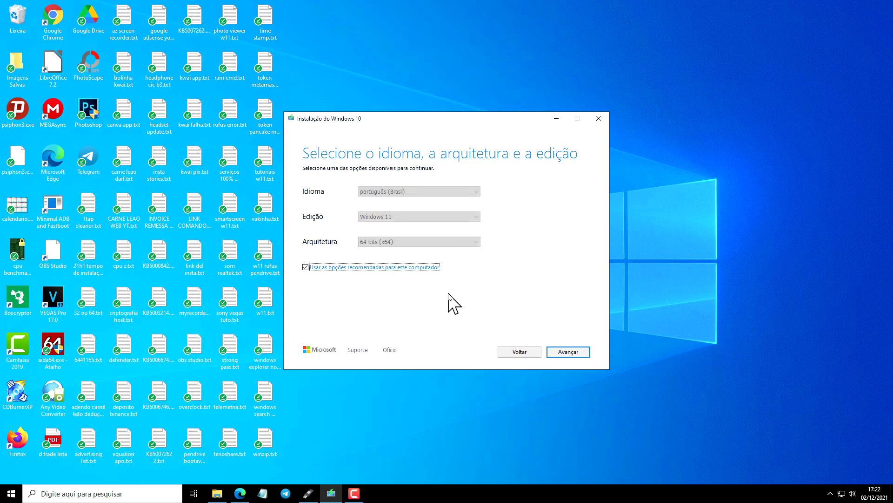
Continue with the recommended options and choose an ISO file as the media to use.
{"action": "left_click", "coordinate": [576, 353]}
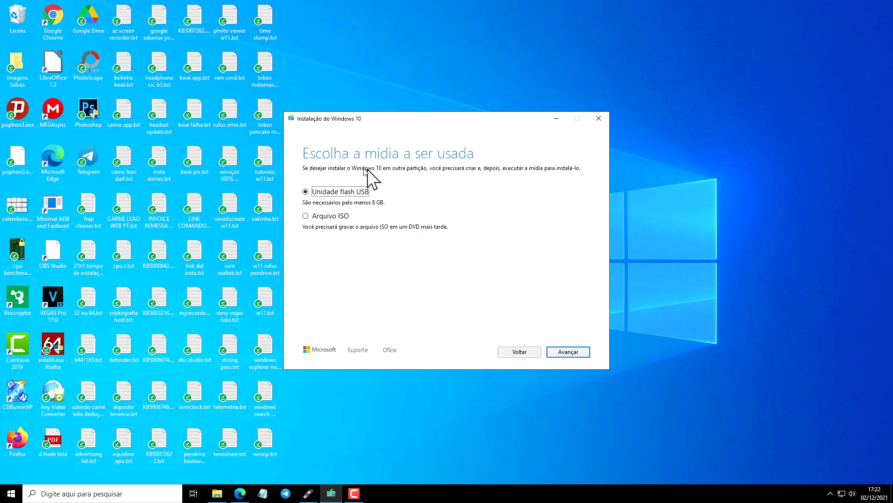
{"action": "left_click", "coordinate": [328, 218]}
{"action": "left_click", "coordinate": [571, 352]}
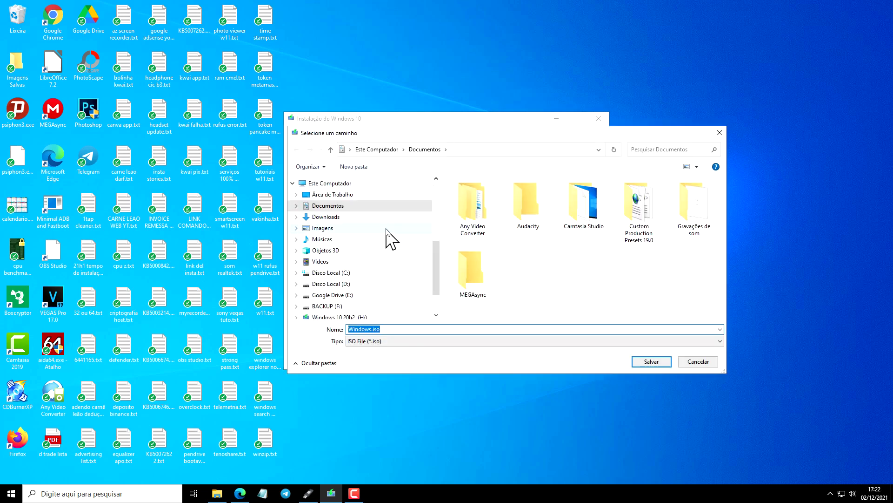
Save the ISO image as Windows1021h2.iso in the IMAGENS ISO folder on the BACKUP (F:) drive.
{"action": "scroll", "coordinate": [396, 229], "scroll_direction": "down", "scroll_amount": 3}
{"action": "left_click", "coordinate": [357, 258]}
{"action": "double_click", "coordinate": [502, 263]}
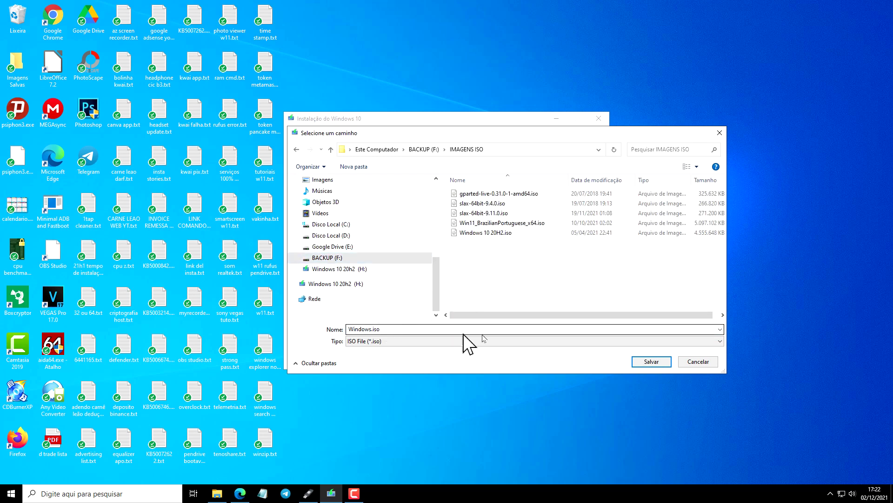
{"action": "left_click", "coordinate": [369, 329]}
{"action": "double_click", "coordinate": [372, 329]}
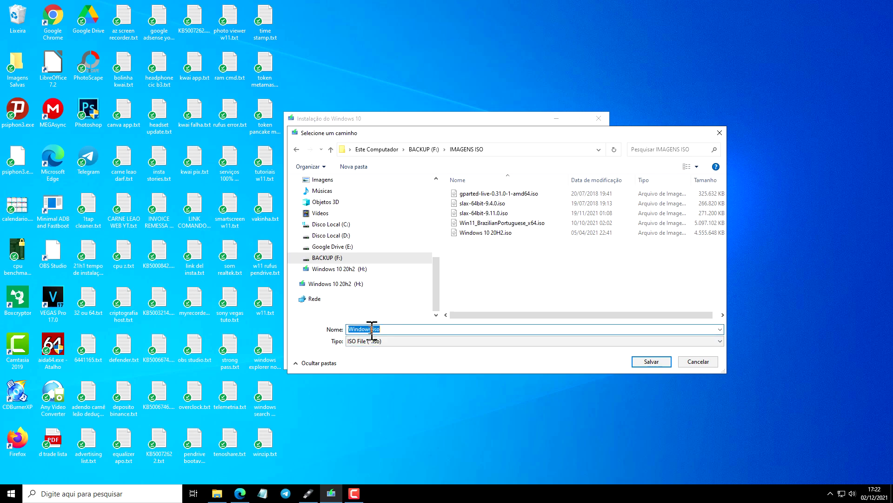
{"action": "left_click", "coordinate": [371, 329]}
{"action": "left_click", "coordinate": [372, 329]}
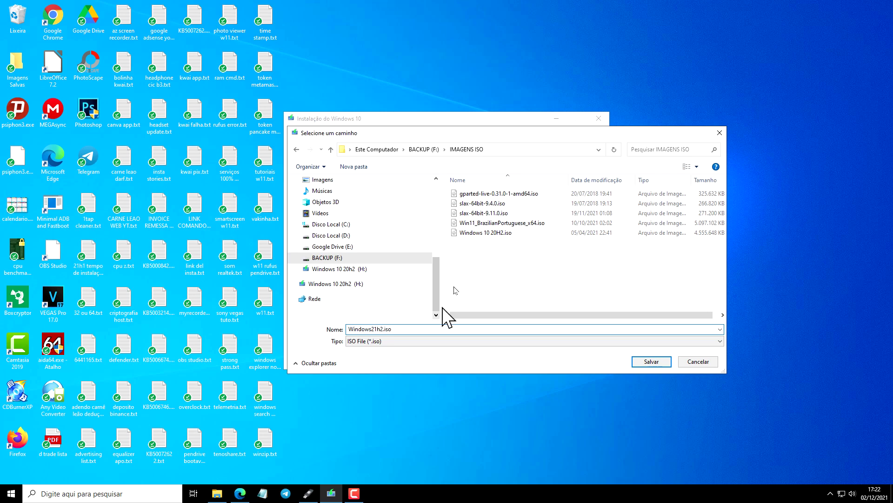
{"action": "type", "text": "10"}
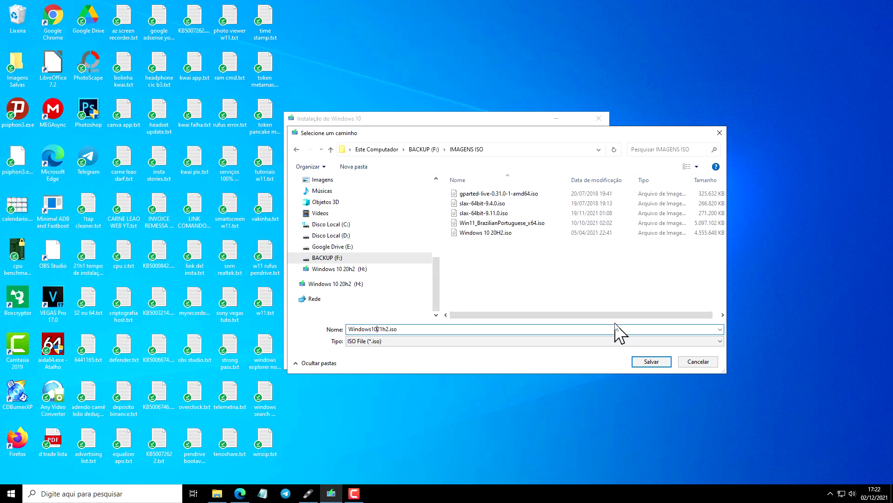
{"action": "left_click", "coordinate": [651, 361]}
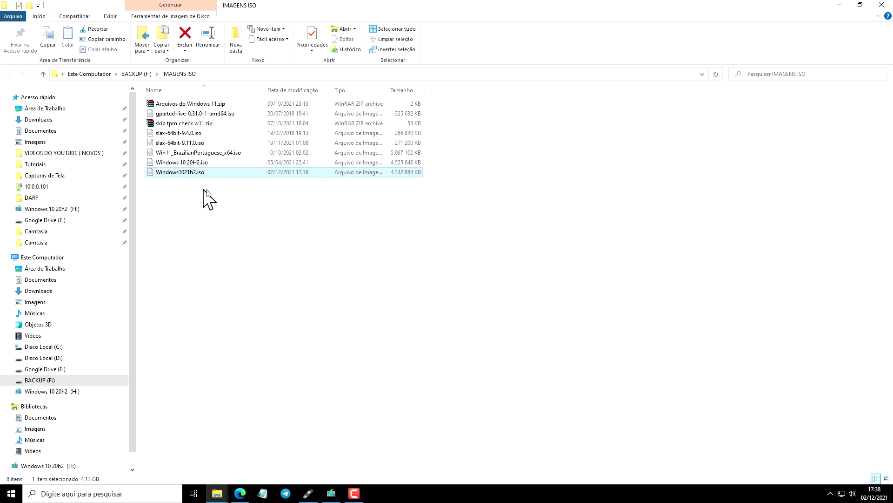
Check the created ISO image among the files in the IMAGENS ISO folder.
{"action": "left_click", "coordinate": [203, 163]}
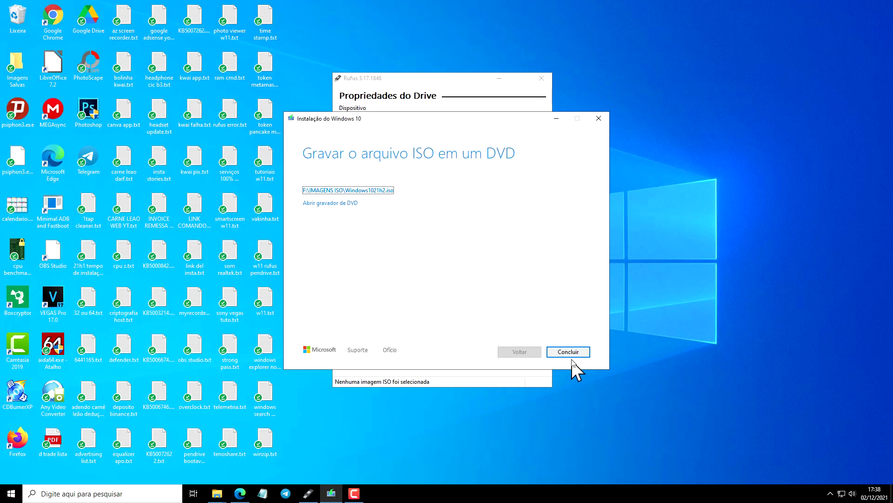
Finish the Windows 10 setup wizard and load Windows1021h2.iso from the IMAGENS ISO folder as the Rufus boot image.
{"action": "left_click", "coordinate": [573, 355]}
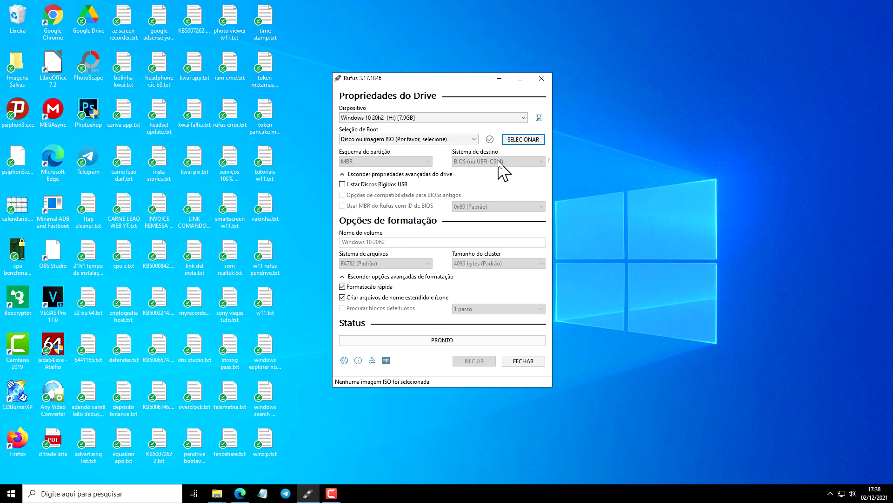
{"action": "left_click", "coordinate": [532, 139]}
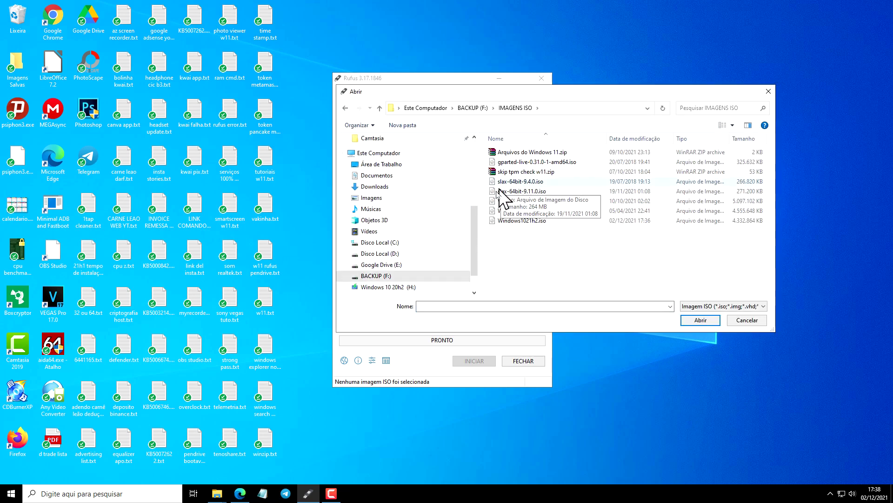
{"action": "left_click", "coordinate": [531, 222]}
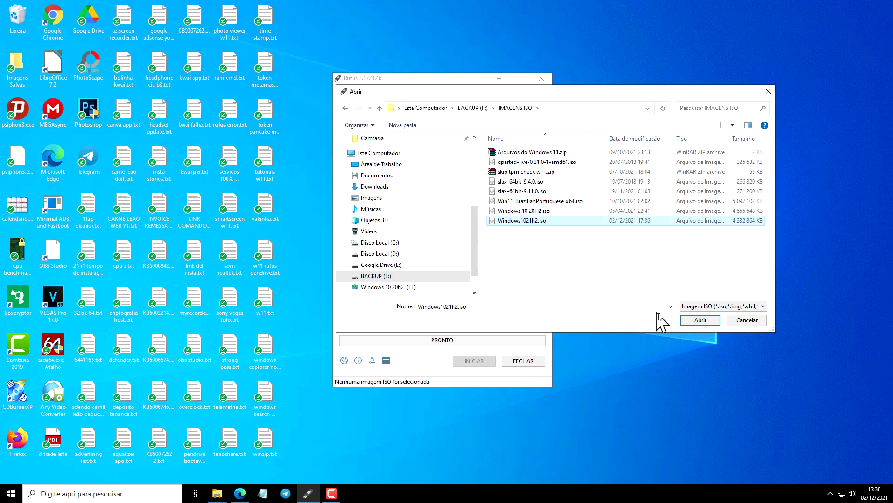
{"action": "left_click", "coordinate": [700, 321]}
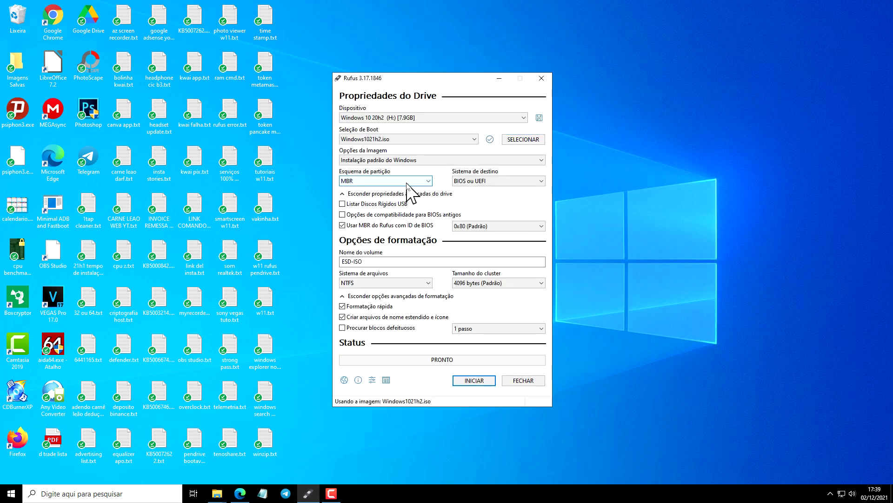
Review the image options for the ISO and keep Instalação padrão do Windows selected.
{"action": "left_click", "coordinate": [377, 160]}
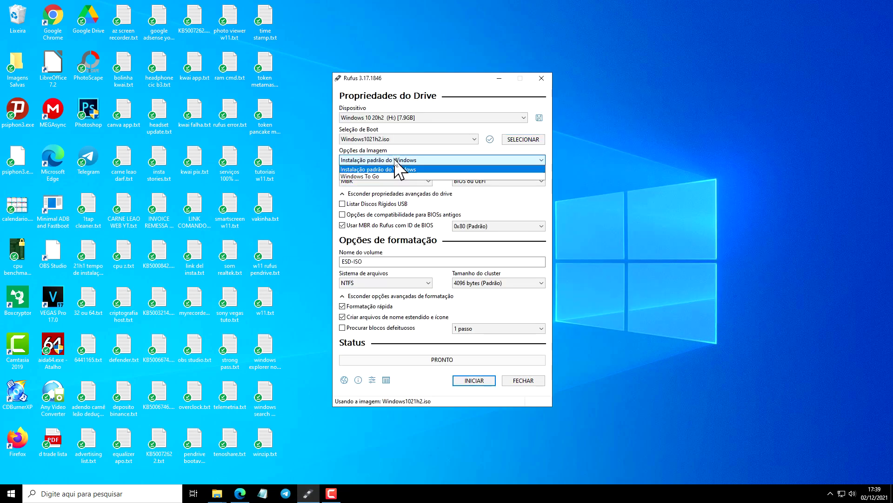
{"action": "left_click", "coordinate": [403, 170]}
{"action": "left_click", "coordinate": [399, 161]}
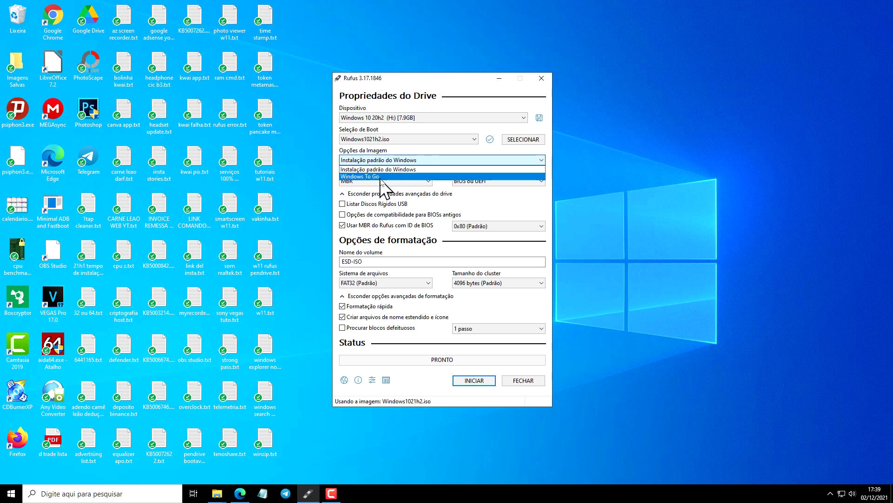
{"action": "left_click", "coordinate": [400, 169]}
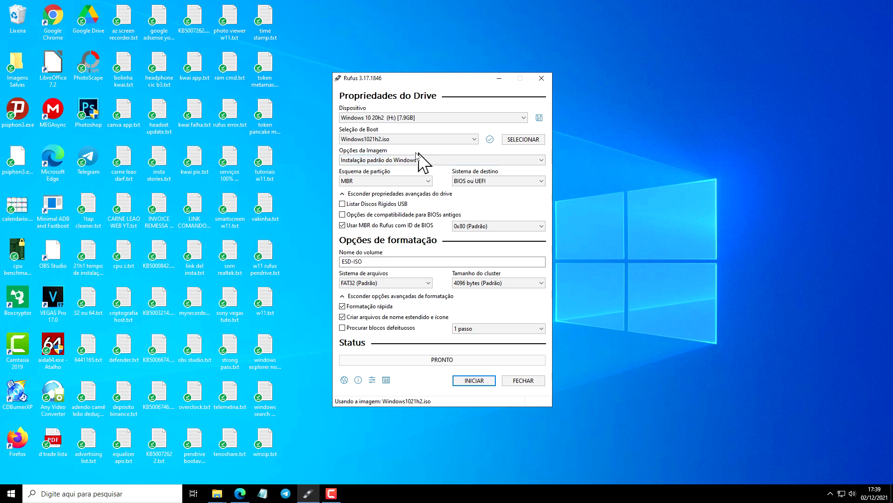
{"action": "left_click", "coordinate": [404, 160]}
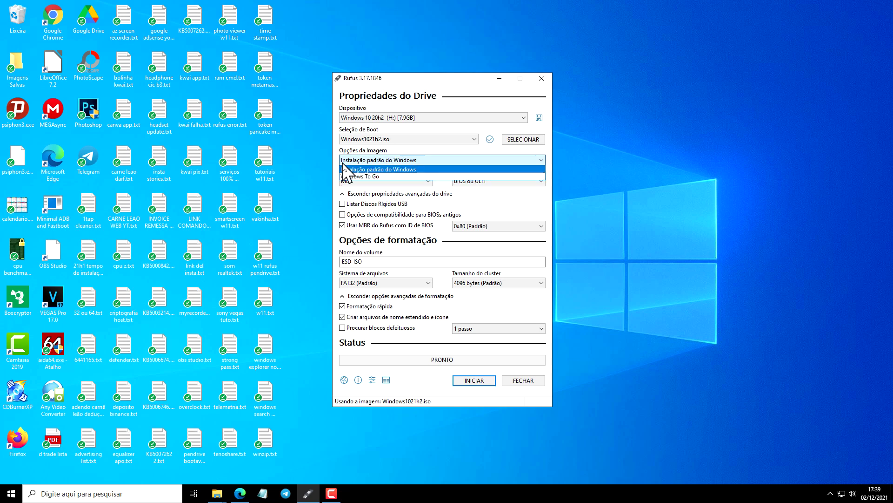
{"action": "left_click", "coordinate": [391, 169]}
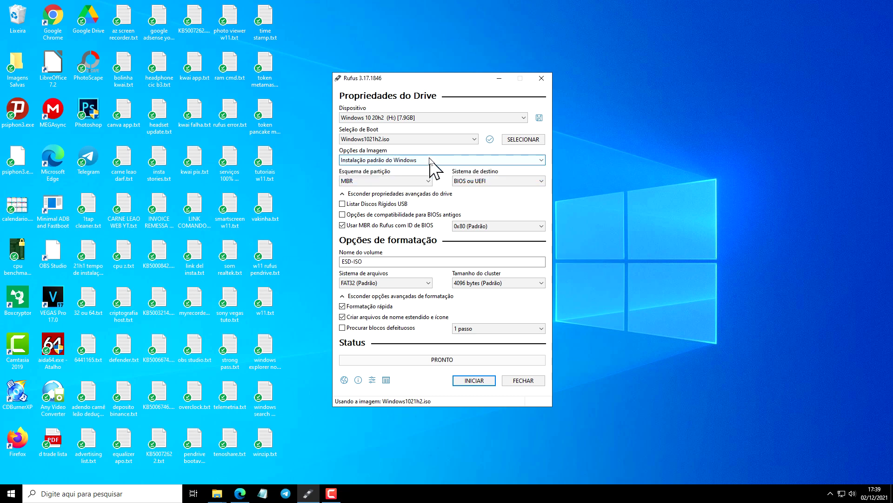
{"action": "left_click", "coordinate": [398, 160]}
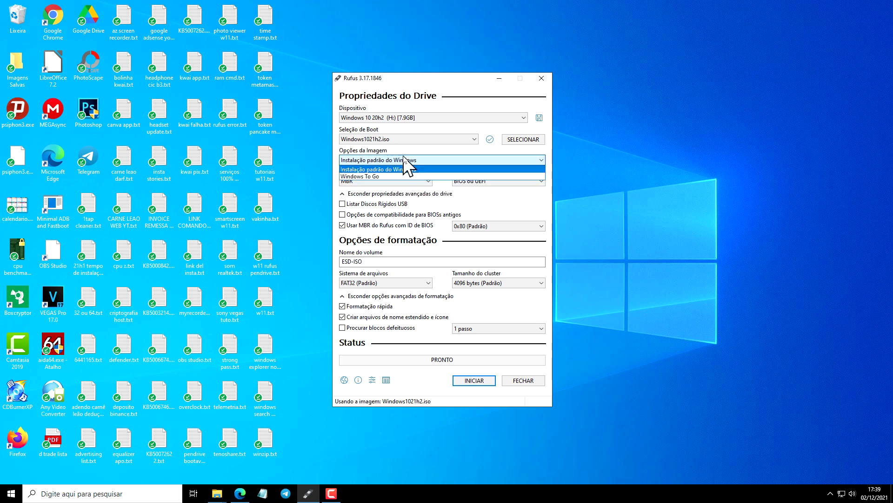
{"action": "left_click", "coordinate": [449, 160]}
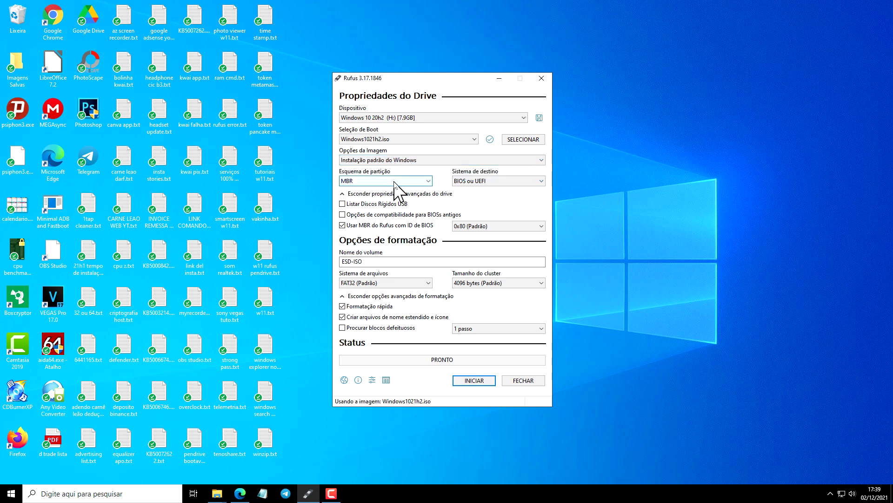
Examine the available partition schemes while keeping MBR selected.
{"action": "left_click", "coordinate": [419, 181]}
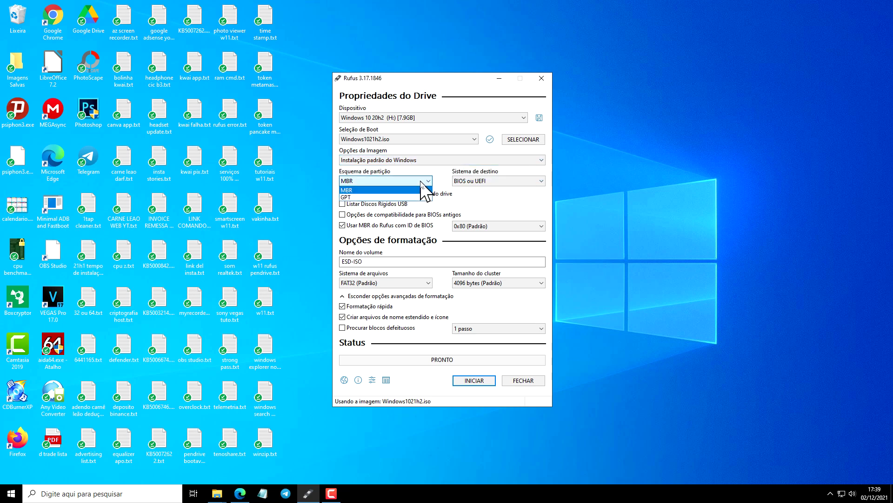
{"action": "left_click", "coordinate": [384, 186]}
{"action": "left_click", "coordinate": [384, 185]}
{"action": "left_click", "coordinate": [412, 184]}
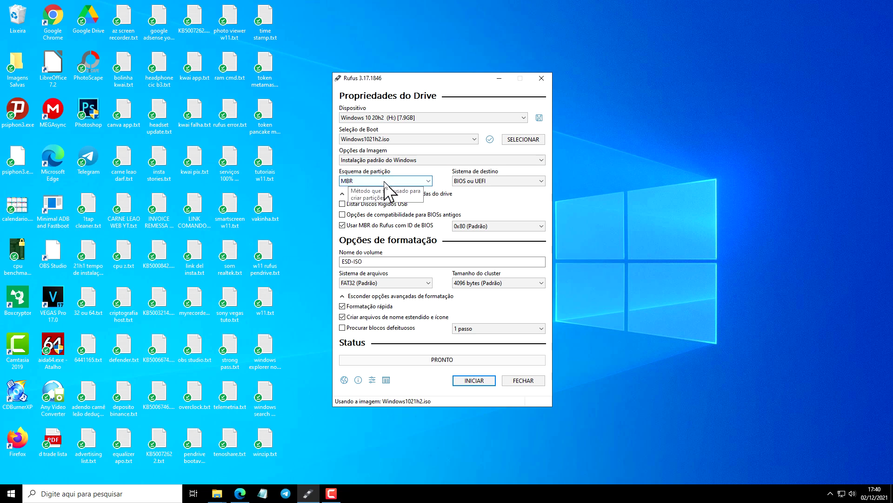
{"action": "left_click", "coordinate": [398, 181]}
{"action": "left_click", "coordinate": [420, 181]}
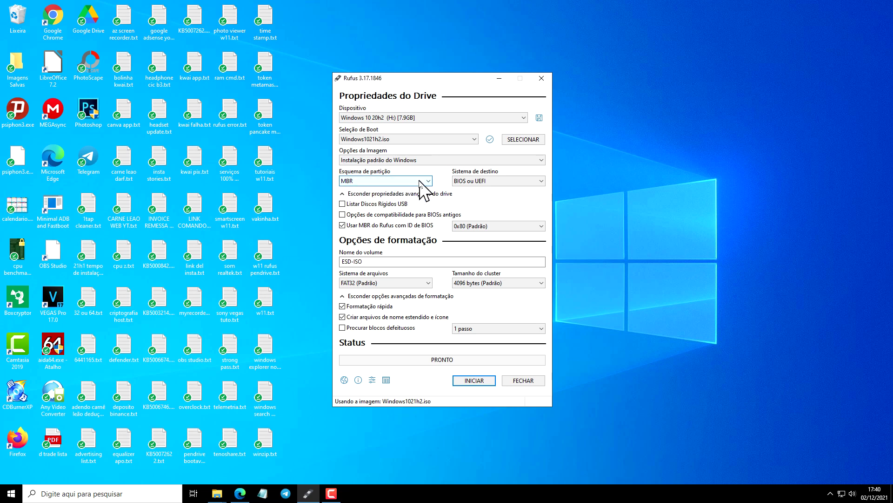
Set the partition scheme to GPT and recheck the scheme choices.
{"action": "left_click", "coordinate": [419, 181]}
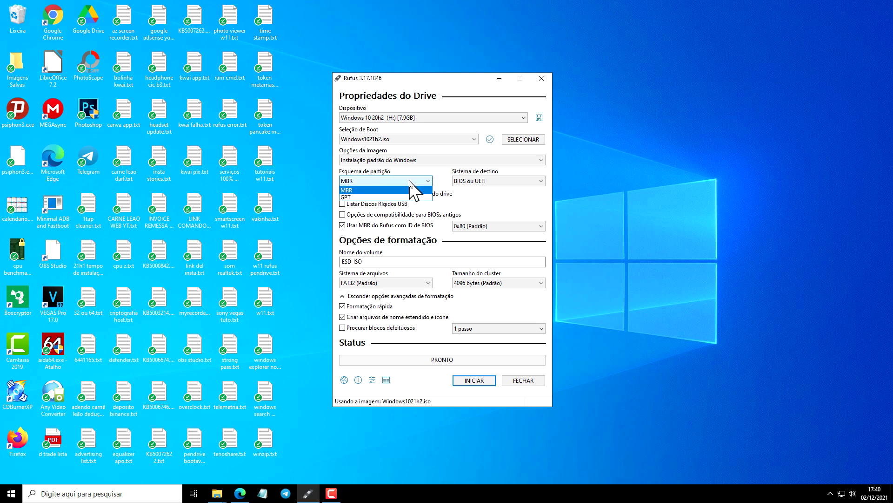
{"action": "left_click", "coordinate": [368, 197]}
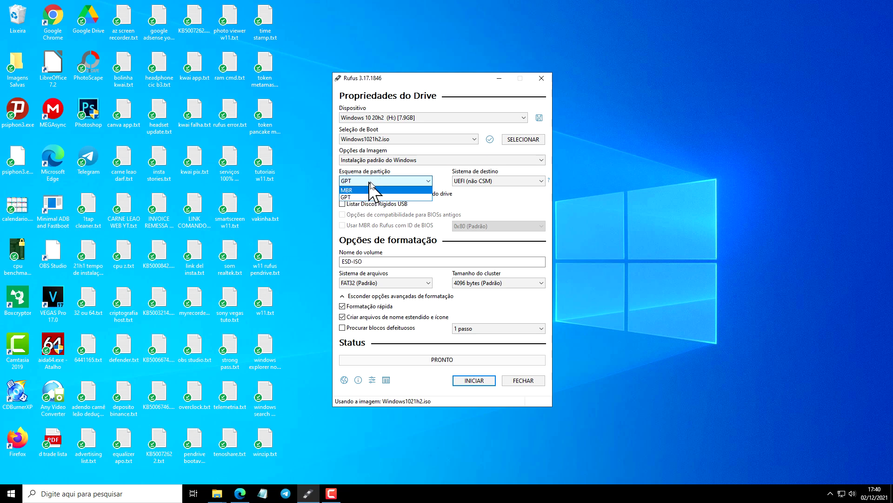
{"action": "left_click", "coordinate": [368, 178]}
{"action": "left_click", "coordinate": [388, 183]}
{"action": "left_click", "coordinate": [386, 182]}
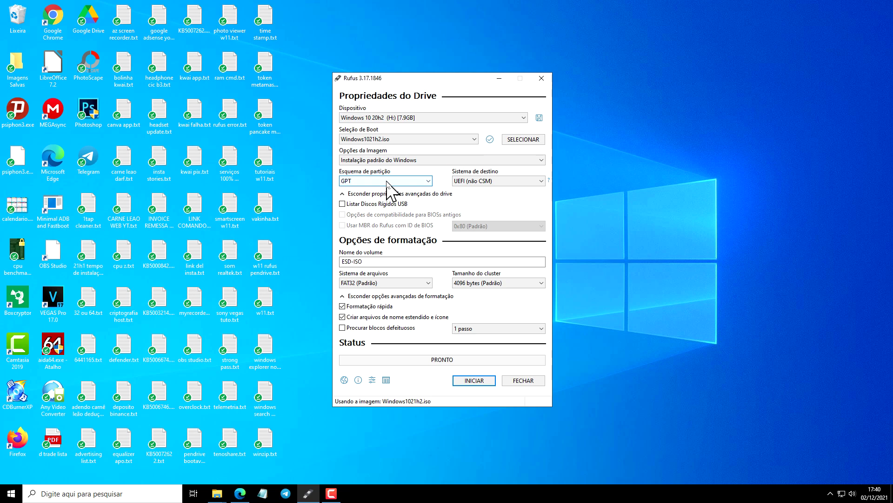
{"action": "left_click", "coordinate": [387, 181]}
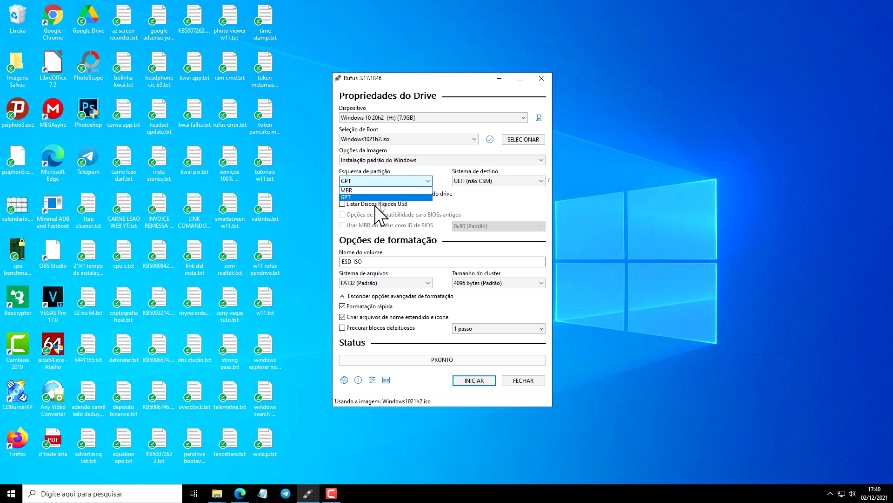
{"action": "left_click", "coordinate": [387, 172]}
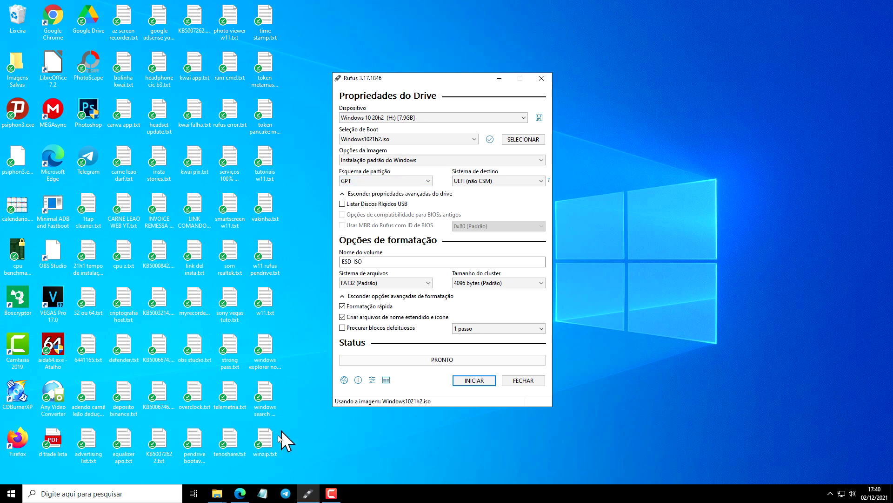
Switch to Microsoft Edge and read the Microsoft Docs article on MBR or GPT installation, including the UEFI and MBR2GPT advice.
{"action": "left_click", "coordinate": [240, 493]}
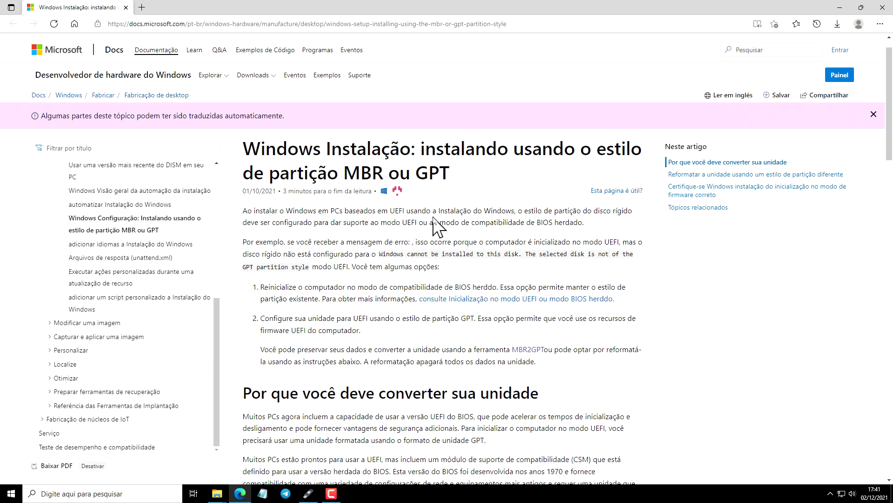
{"action": "scroll", "coordinate": [465, 203], "scroll_direction": "down", "scroll_amount": 1}
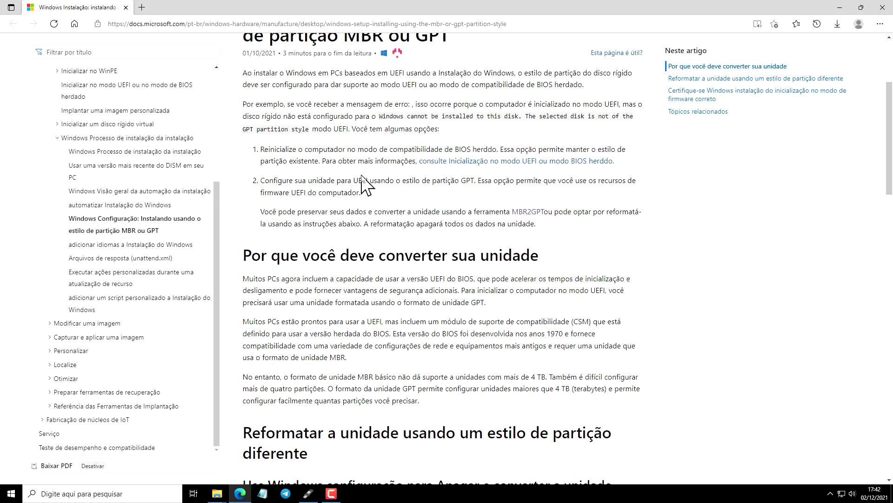
{"action": "left_click_drag", "start_coordinate": [357, 181], "coordinate": [484, 182]}
{"action": "left_click", "coordinate": [459, 205]}
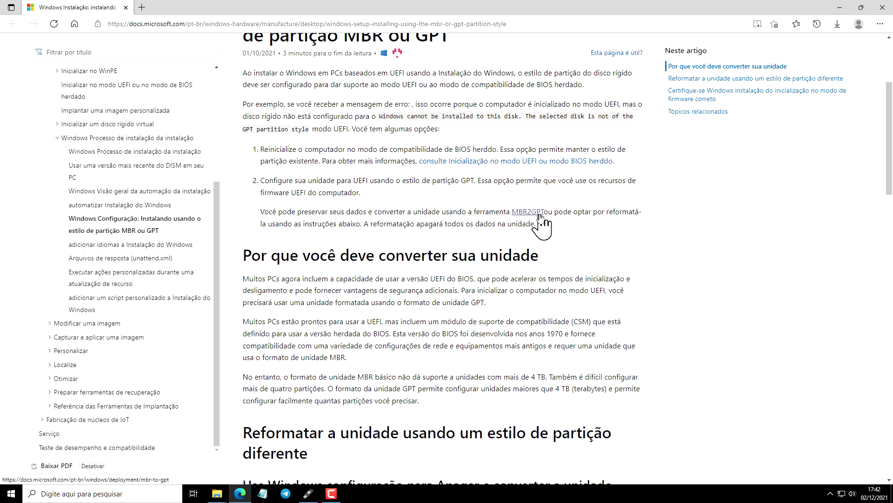
{"action": "left_click_drag", "start_coordinate": [297, 214], "coordinate": [577, 215]}
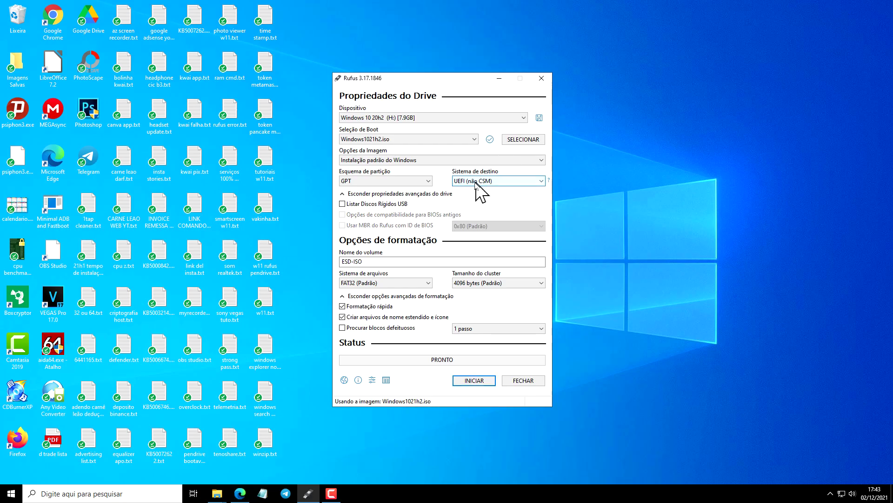
Change the partition scheme from GPT to MBR and check its target system, BIOS ou UEFI.
{"action": "left_click", "coordinate": [397, 182]}
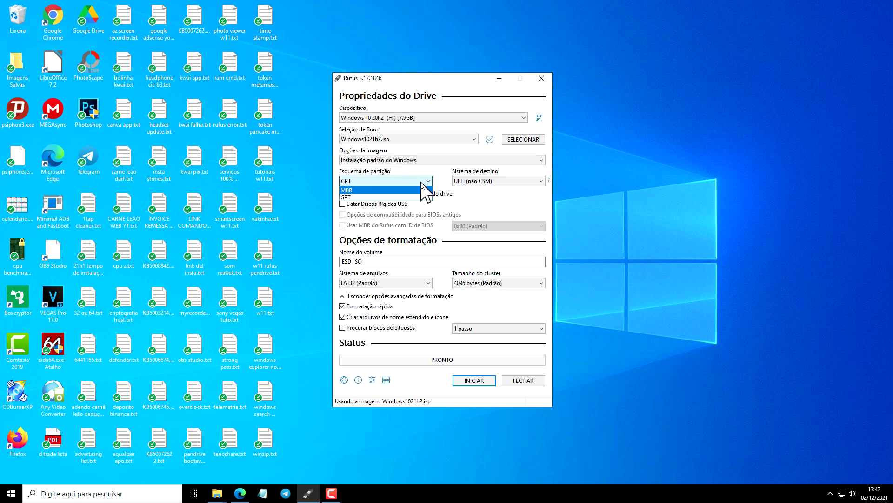
{"action": "left_click", "coordinate": [388, 197]}
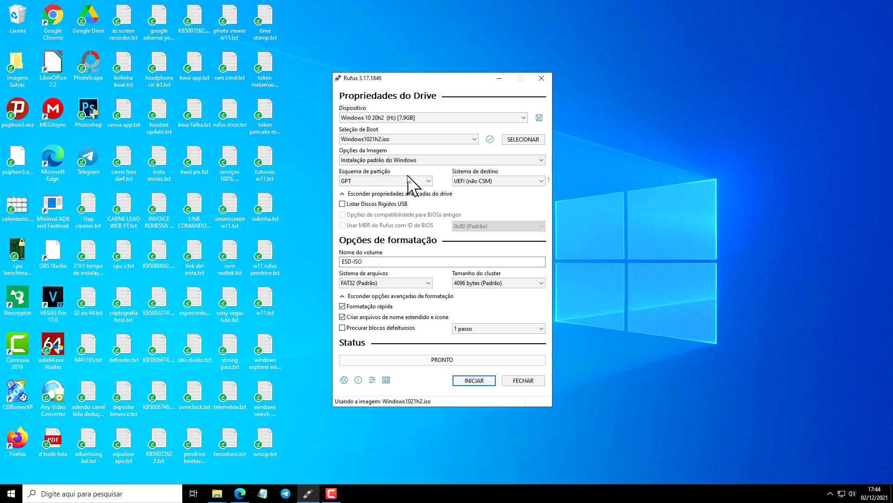
{"action": "left_click", "coordinate": [424, 181]}
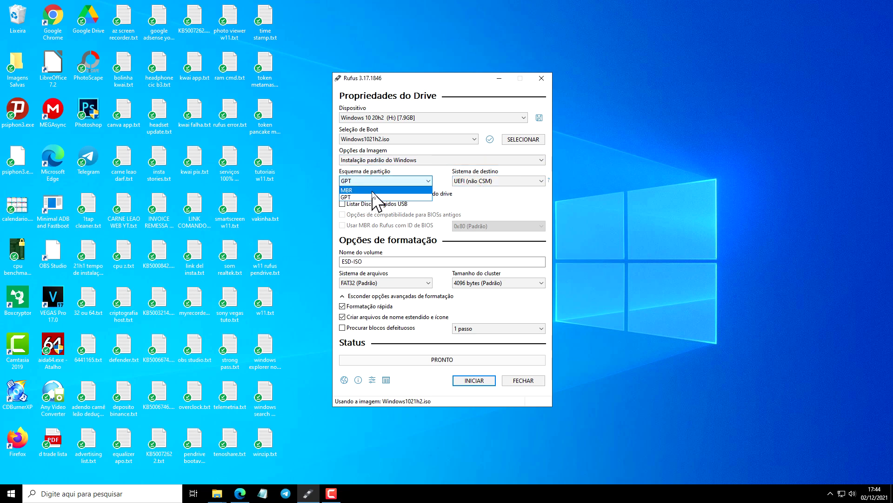
{"action": "left_click", "coordinate": [373, 190]}
{"action": "left_click", "coordinate": [476, 181]}
{"action": "left_click", "coordinate": [497, 189]}
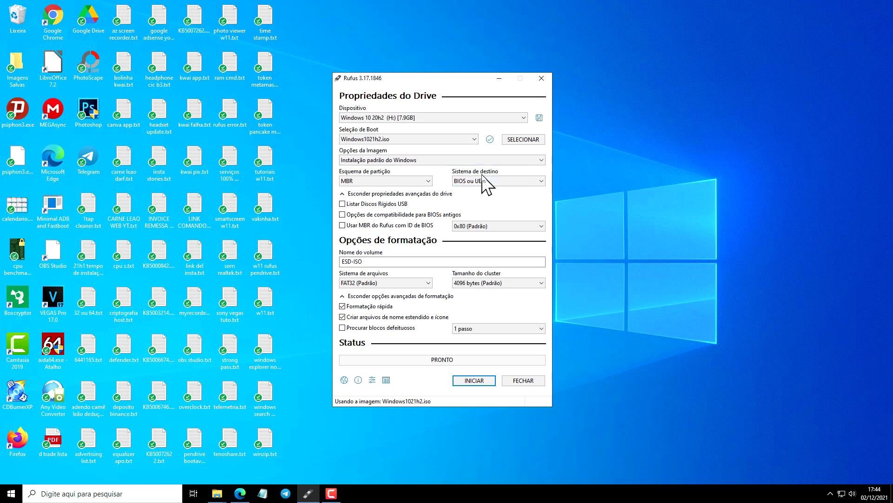
Check the target system offered for GPT, and return to the MBR partition scheme with BIOS ou UEFI.
{"action": "left_click", "coordinate": [393, 180]}
{"action": "left_click", "coordinate": [388, 197]}
{"action": "left_click", "coordinate": [486, 181]}
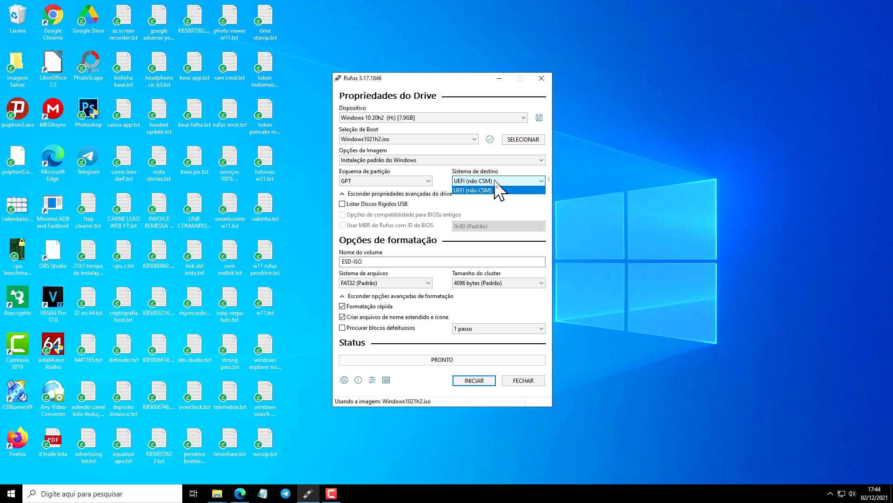
{"action": "left_click", "coordinate": [523, 189]}
{"action": "left_click", "coordinate": [468, 181]}
{"action": "left_click", "coordinate": [462, 189]}
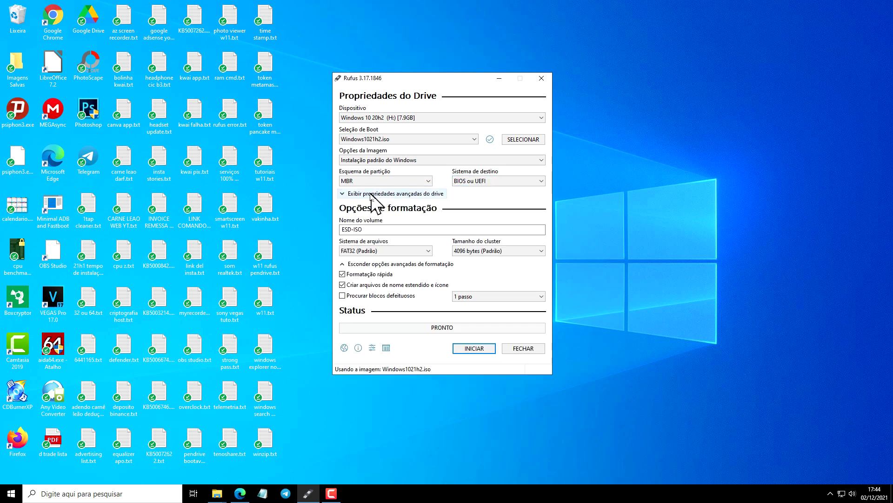
Show the advanced drive properties and name the volume Windows 10 21H2.
{"action": "left_click", "coordinate": [406, 194]}
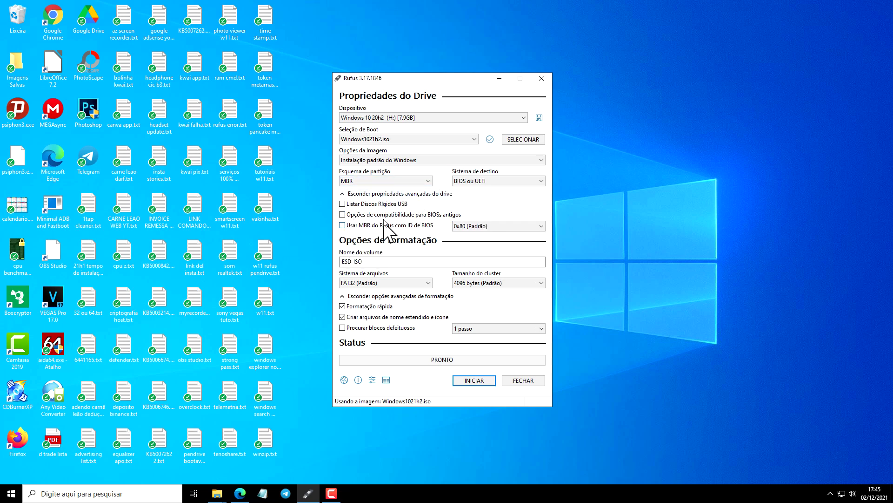
{"action": "left_click_drag", "start_coordinate": [392, 260], "coordinate": [332, 266]}
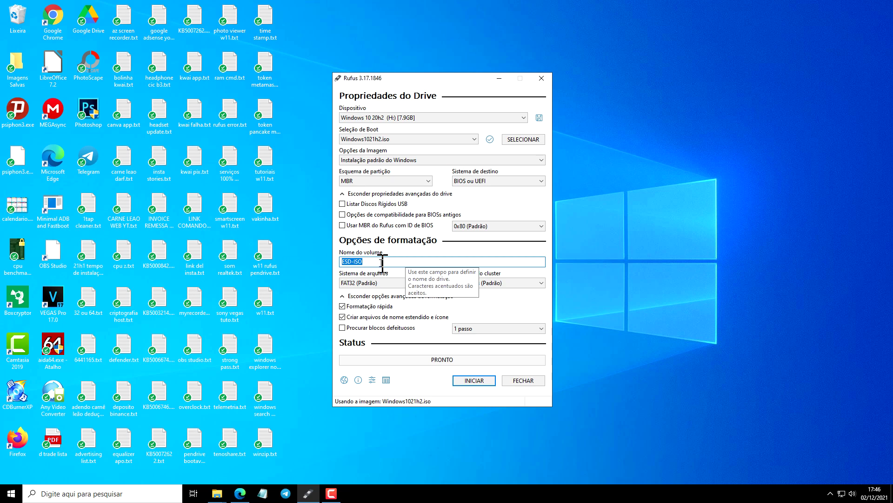
{"action": "type", "text": "Windows 10 21H2"}
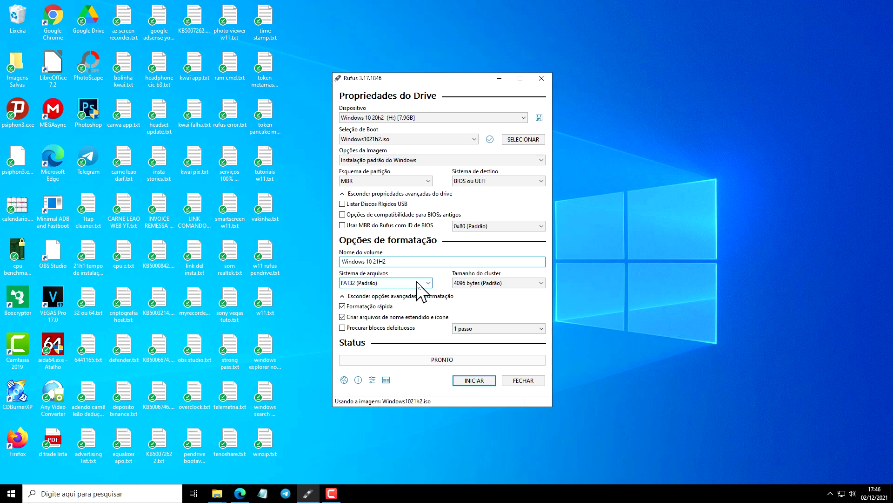
Examine the file system choices, FAT32 (Padrão) and NTFS, offered for formatting the drive, keeping FAT32.
{"action": "left_click", "coordinate": [417, 283]}
{"action": "left_click", "coordinate": [417, 283]}
{"action": "left_click", "coordinate": [423, 284]}
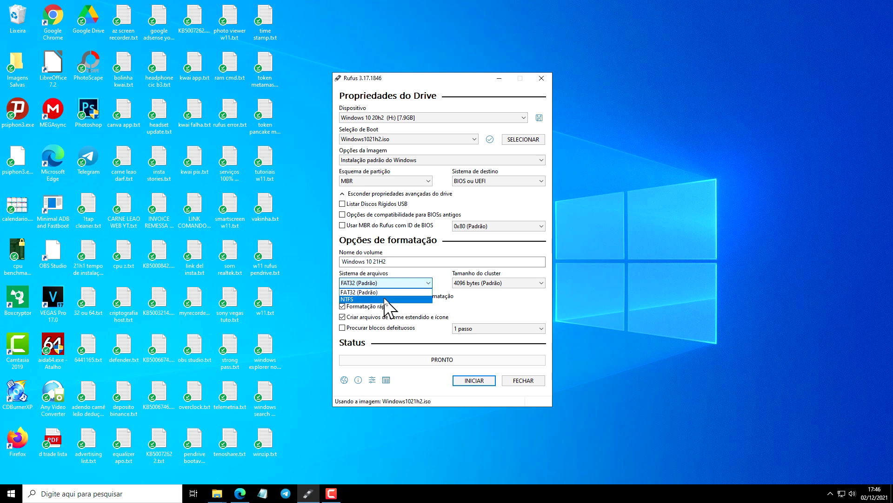
{"action": "left_click", "coordinate": [393, 283]}
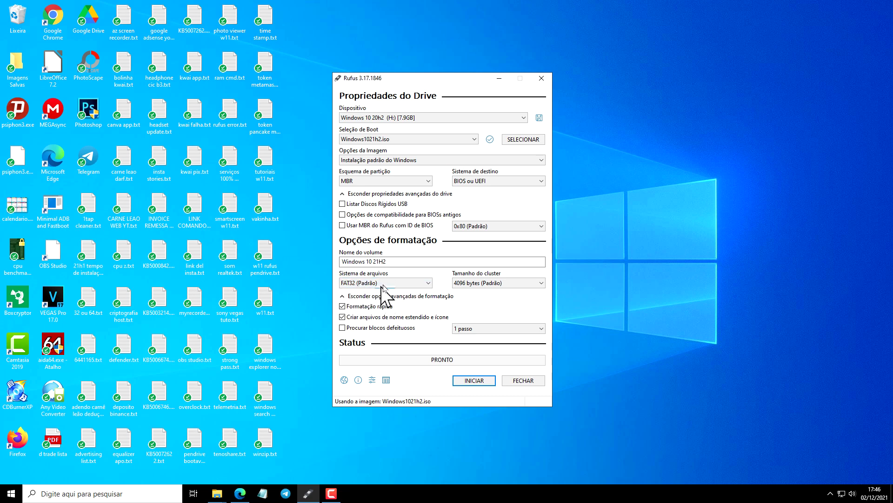
{"action": "left_click", "coordinate": [428, 283]}
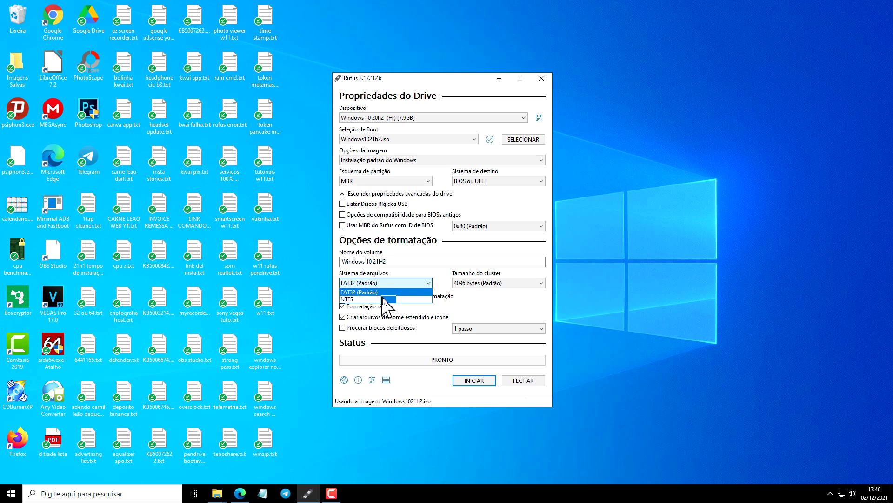
{"action": "left_click", "coordinate": [420, 284]}
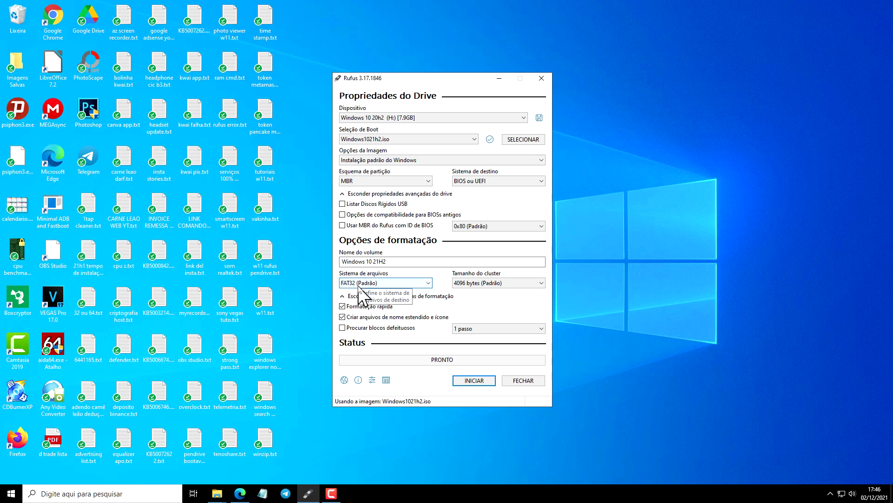
{"action": "left_click", "coordinate": [406, 284]}
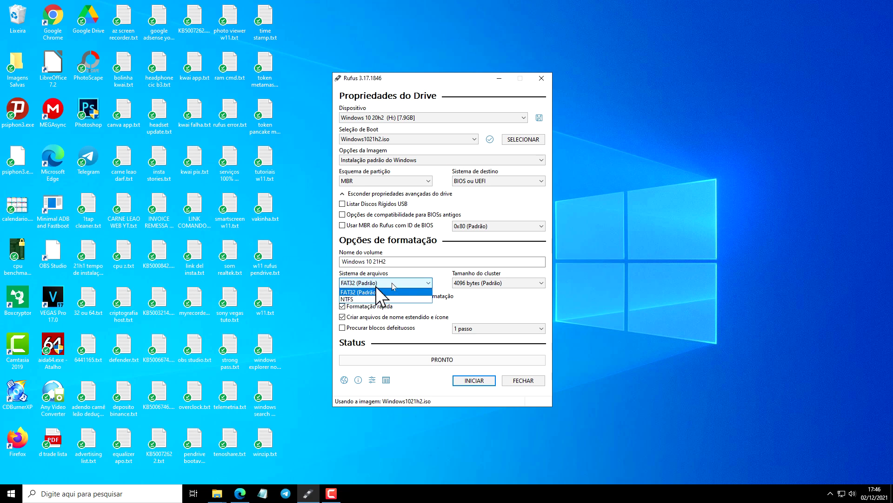
{"action": "left_click", "coordinate": [393, 284]}
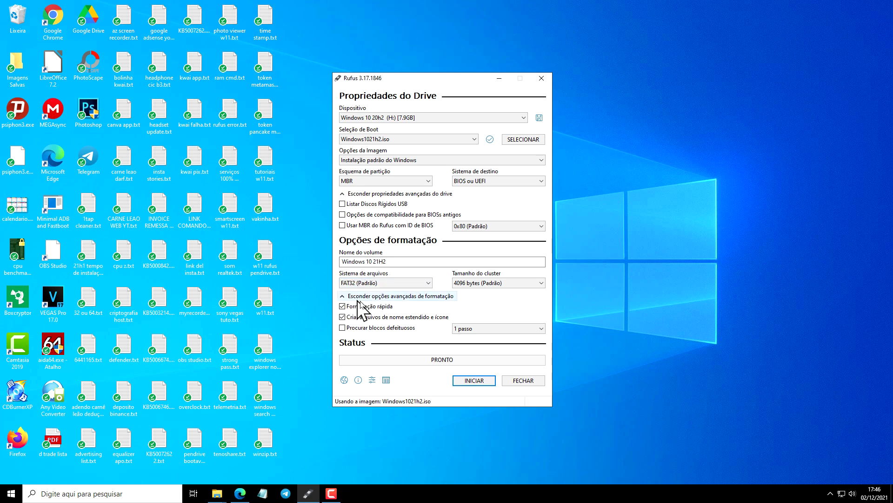
{"action": "left_click", "coordinate": [400, 285]}
{"action": "left_click", "coordinate": [395, 287]}
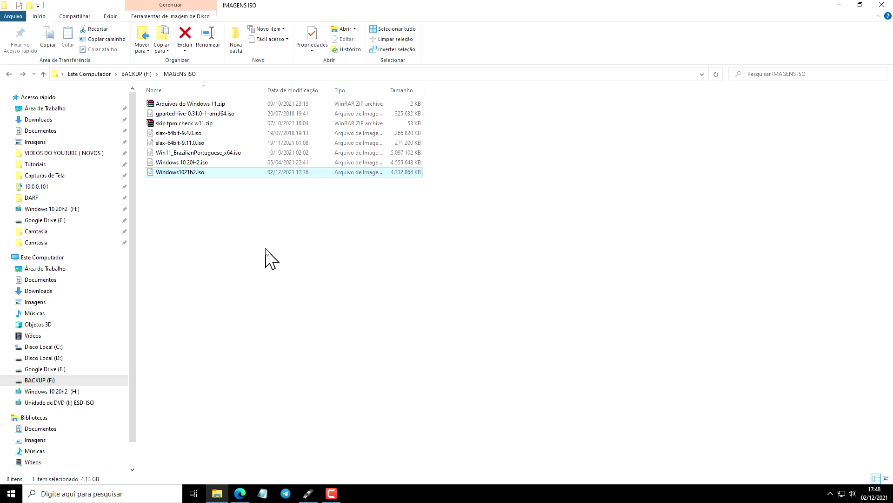
In File Explorer, open Windows1021h2.iso, check the size of install.esd in the sources folder, and close the window.
{"action": "double_click", "coordinate": [188, 173]}
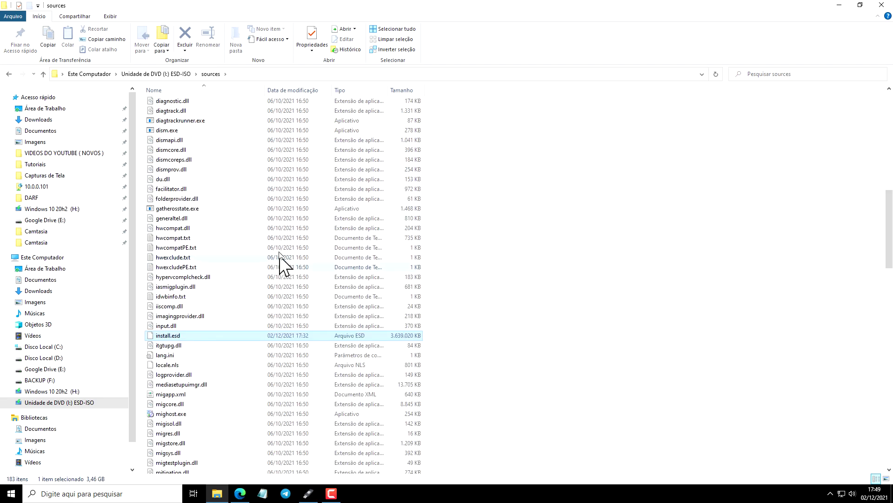
{"action": "scroll", "coordinate": [270, 251], "scroll_direction": "down", "scroll_amount": 5}
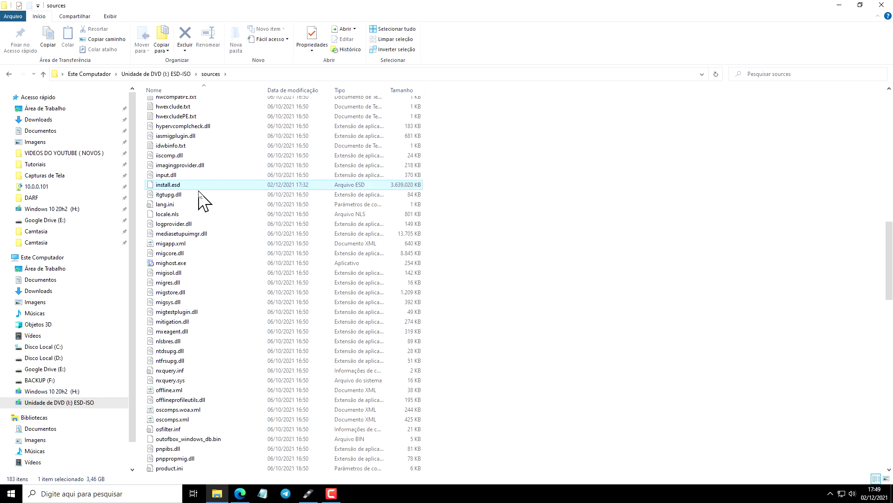
{"action": "right_click", "coordinate": [173, 185]}
{"action": "left_click", "coordinate": [287, 414]}
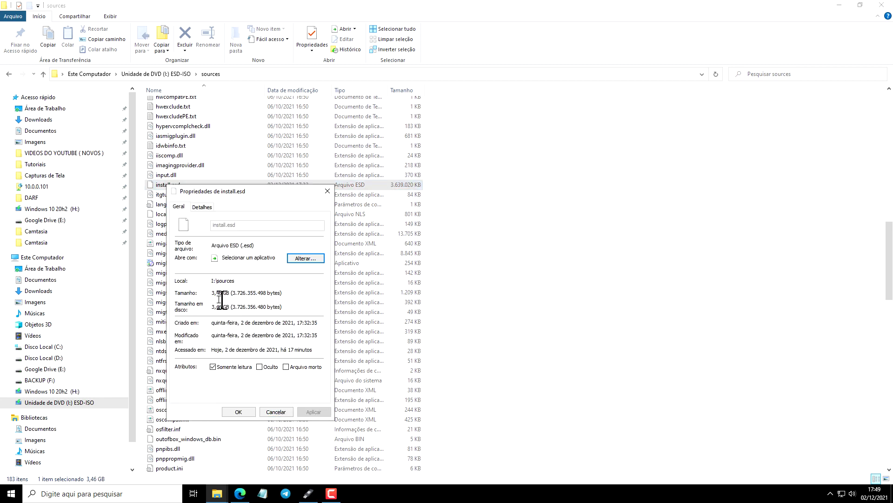
{"action": "left_click", "coordinate": [285, 411]}
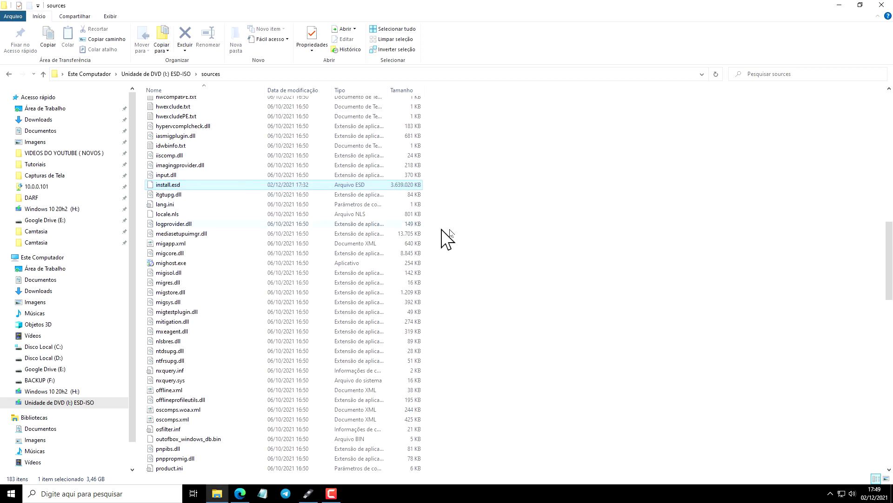
{"action": "key", "text": "BackSpace"}
{"action": "left_click", "coordinate": [881, 6]}
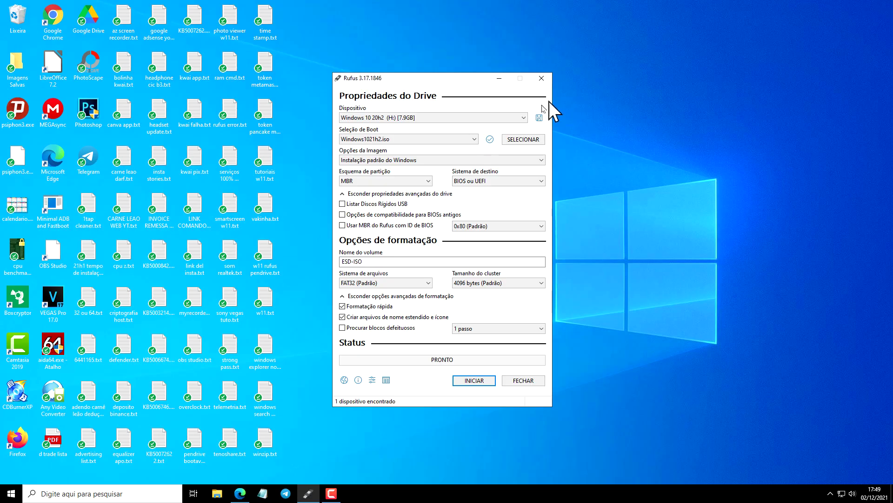
Review the file system and cluster size options, keeping FAT32 (Padrão) and 4096 bytes (Padrão).
{"action": "left_click", "coordinate": [397, 284]}
{"action": "left_click", "coordinate": [387, 282]}
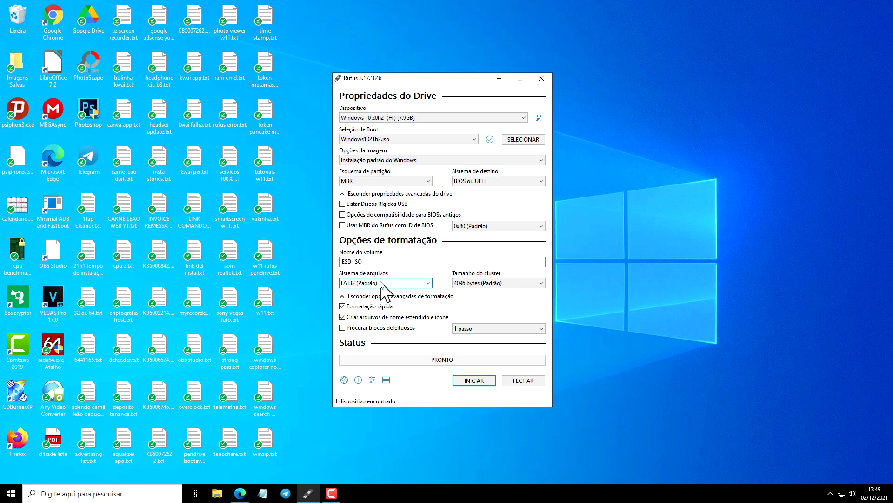
{"action": "left_click", "coordinate": [412, 282]}
{"action": "left_click", "coordinate": [412, 282]}
{"action": "left_click", "coordinate": [517, 282]}
{"action": "left_click", "coordinate": [517, 282]}
{"action": "left_click", "coordinate": [517, 283]}
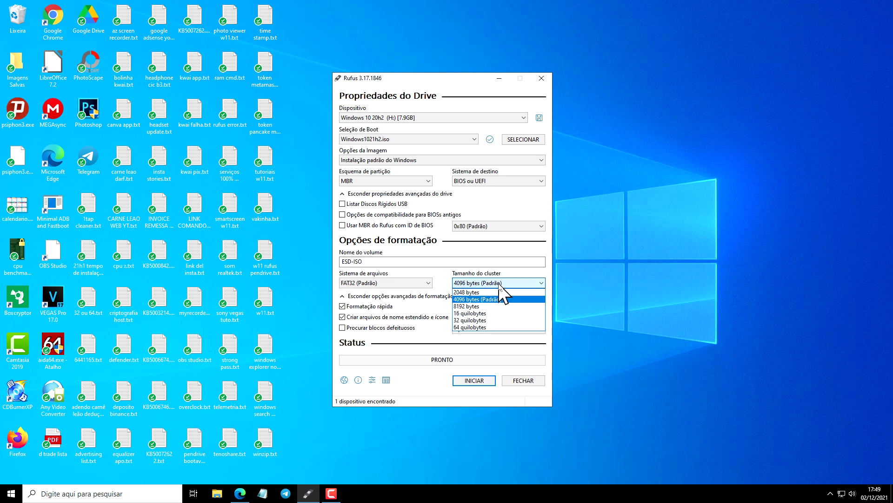
{"action": "left_click", "coordinate": [507, 283]}
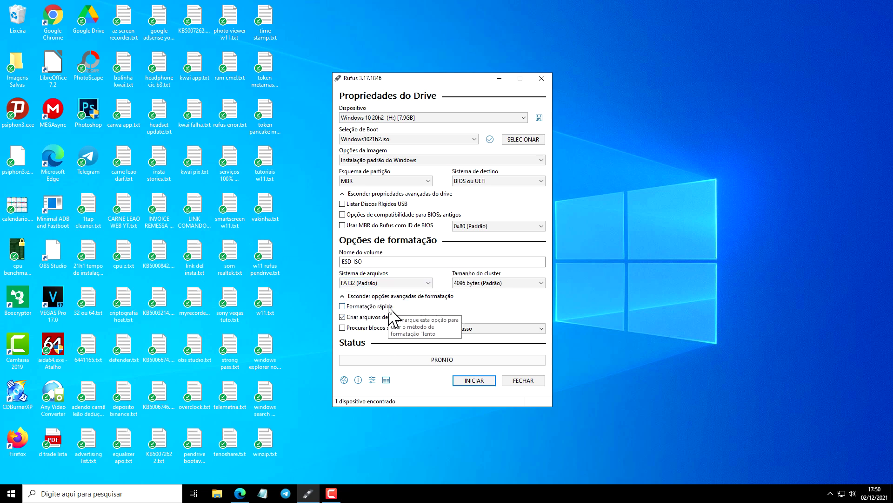
Enable quick formatting and check the pass options for the bad-block search, keeping 1 passo.
{"action": "left_click", "coordinate": [342, 306]}
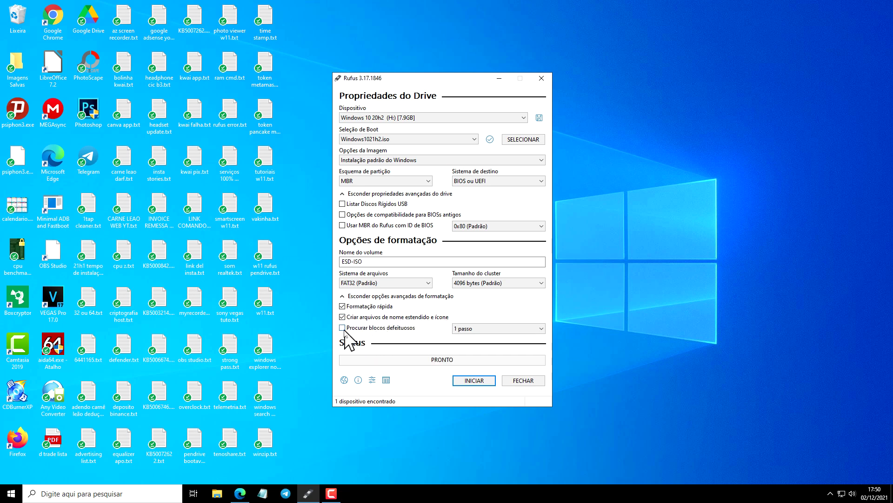
{"action": "left_click", "coordinate": [494, 329]}
{"action": "left_click", "coordinate": [496, 329]}
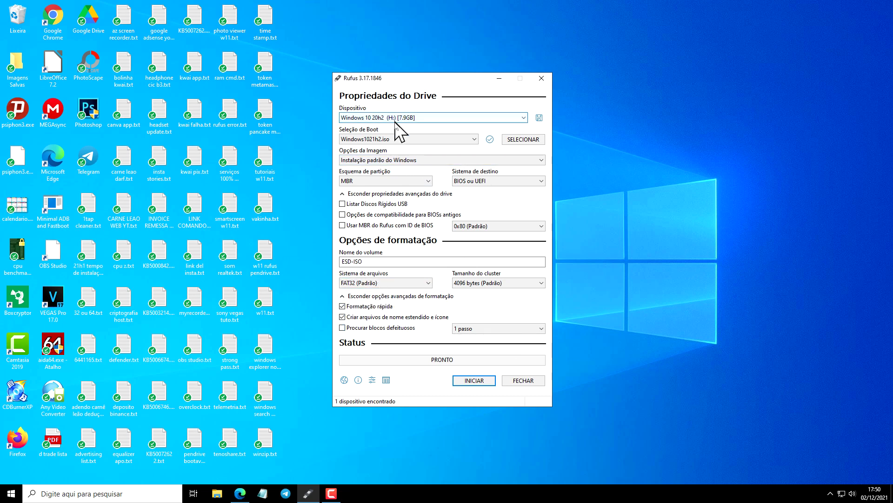
Switch the file system to NTFS and return it to FAT32 (Padrão).
{"action": "left_click", "coordinate": [372, 282]}
{"action": "left_click", "coordinate": [365, 306]}
{"action": "left_click", "coordinate": [372, 283]}
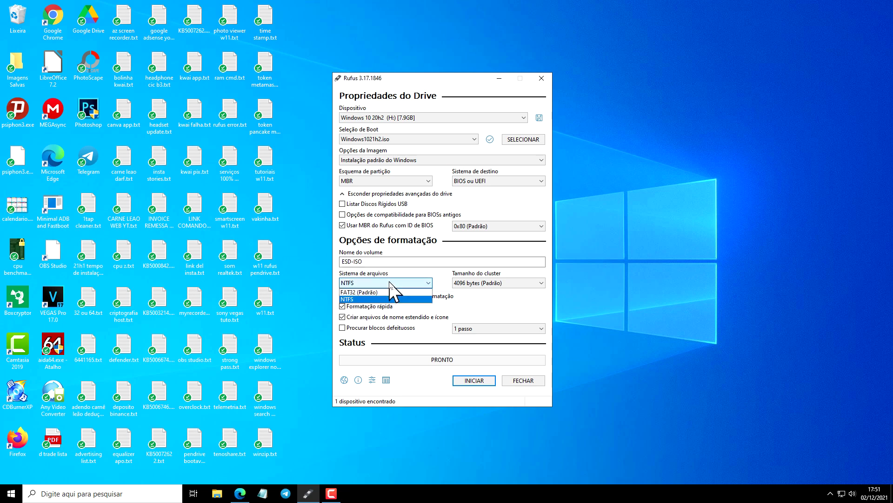
{"action": "left_click", "coordinate": [379, 292]}
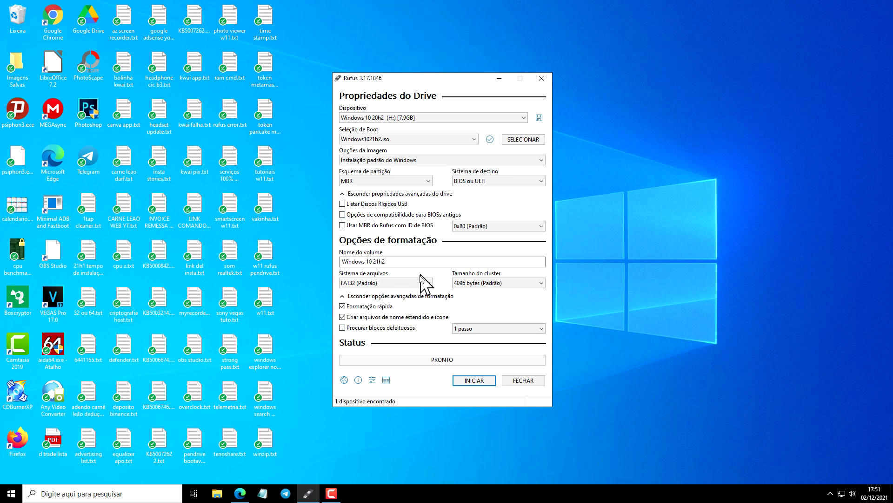
Start creating the bootable USB drive and accept the erasure of all its data.
{"action": "left_click", "coordinate": [477, 386]}
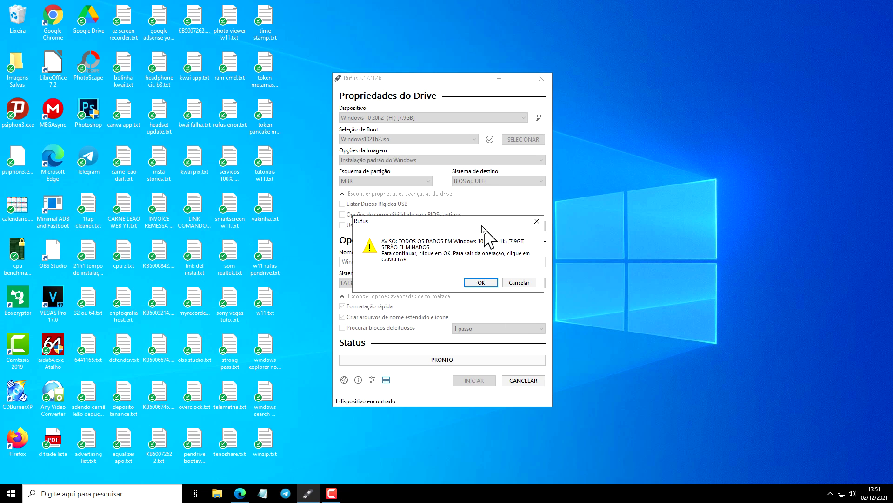
{"action": "left_click", "coordinate": [478, 283]}
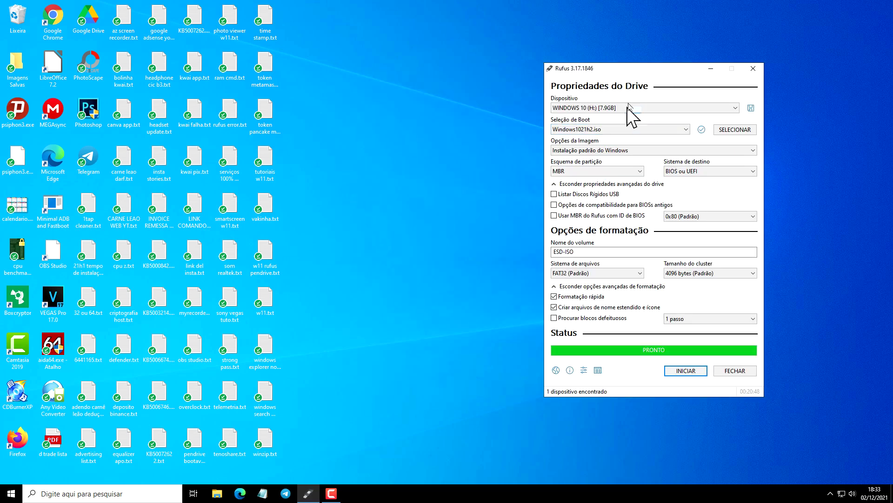
Close Rufus and restart the computer.
{"action": "left_click_drag", "start_coordinate": [648, 74], "coordinate": [414, 82]}
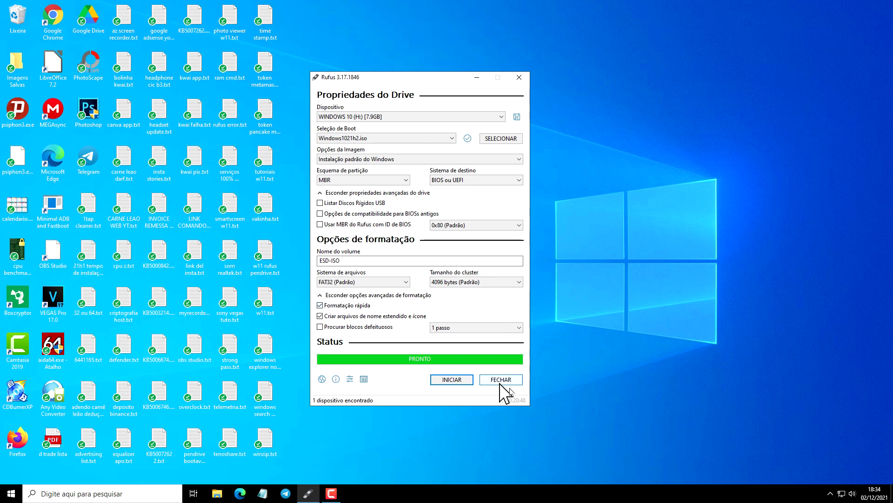
{"action": "left_click", "coordinate": [512, 380]}
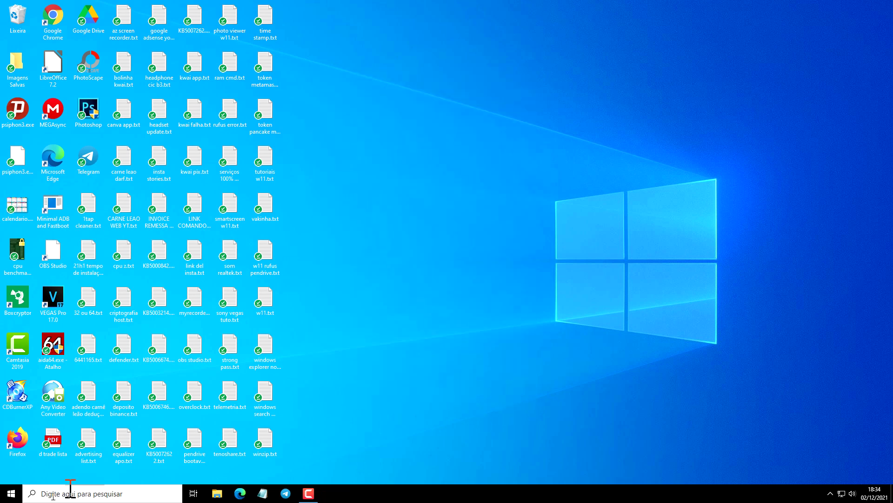
{"action": "left_click", "coordinate": [11, 493]}
{"action": "left_click", "coordinate": [11, 472]}
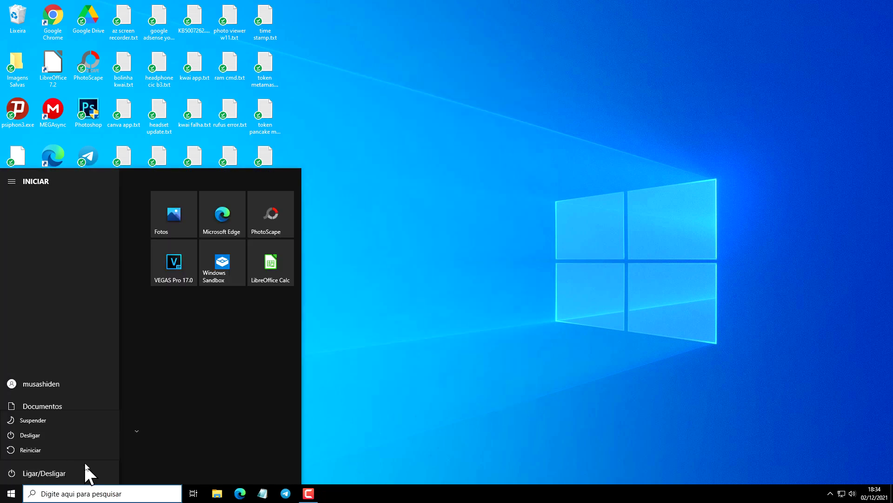
{"action": "left_click", "coordinate": [63, 447]}
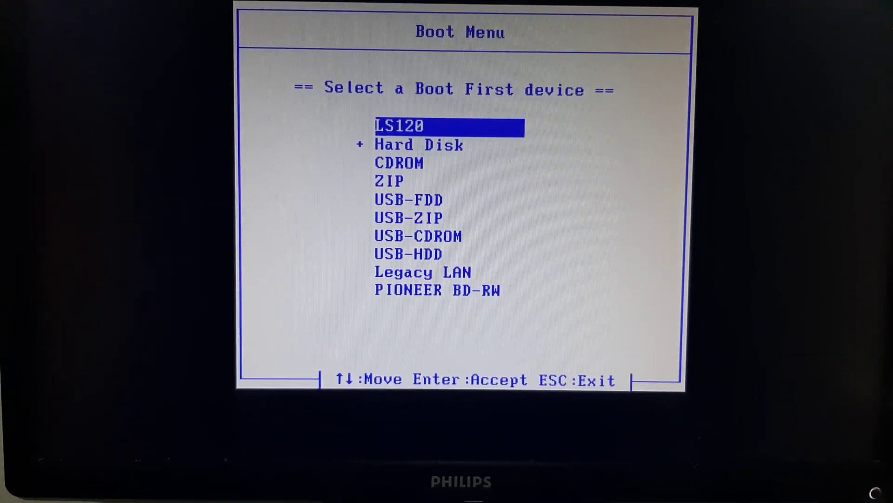
Choose USB-HDD as the first boot device in the Boot Menu and boot from it.
{"action": "key", "text": "Down"}
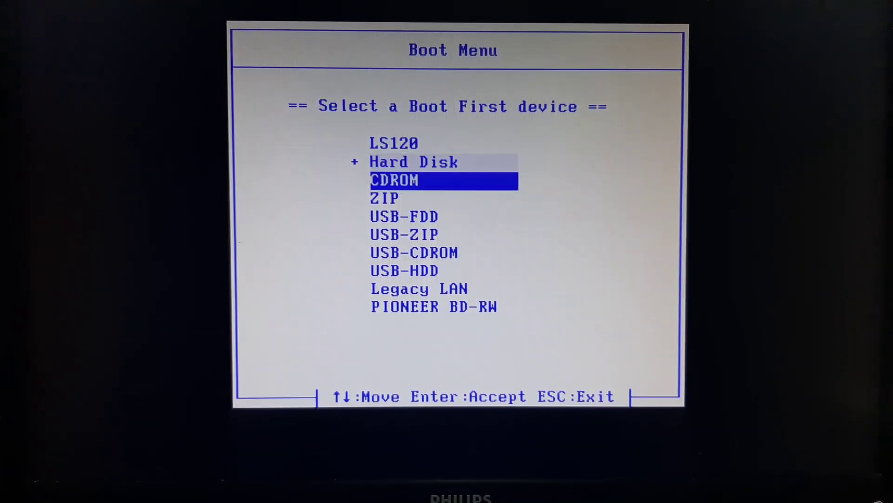
{"action": "key", "text": "Down"}
{"action": "key", "text": "Down"}
{"action": "key", "text": "Down"}
{"action": "key", "text": "Down"}
{"action": "key", "text": "Down"}
{"action": "key", "text": "Down"}
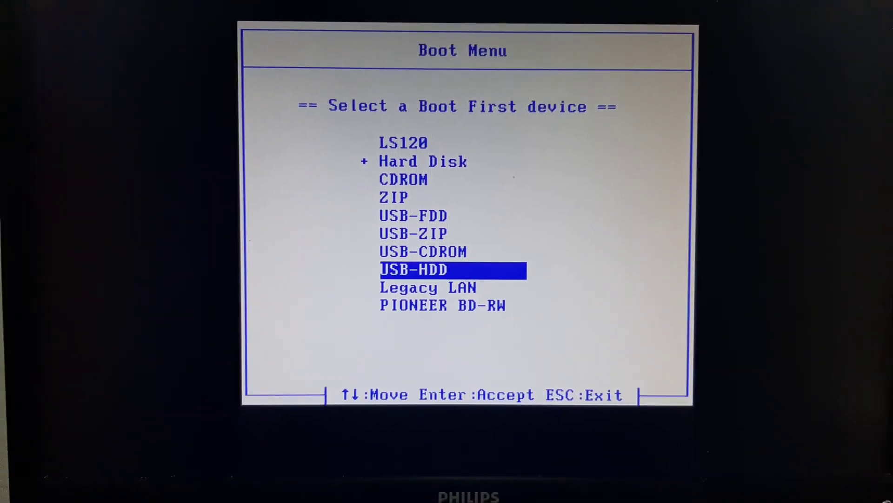
{"action": "key", "text": "Return"}
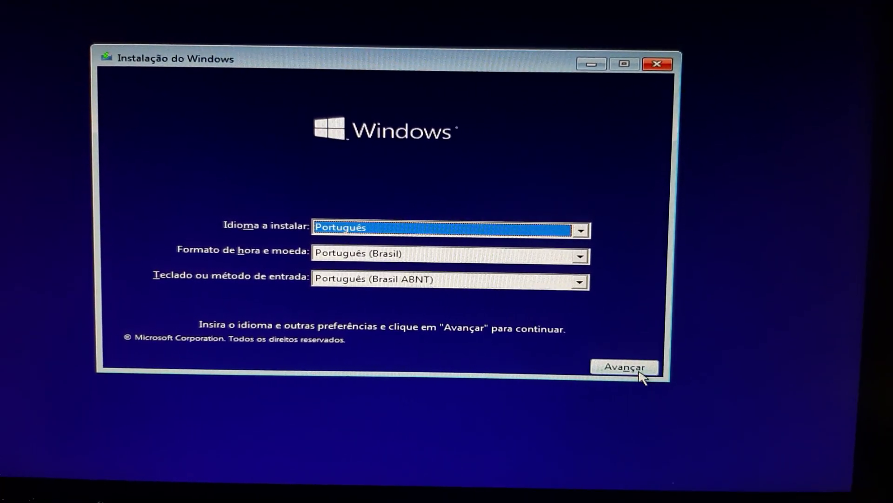
Accept Português as the installation language, with the Português (Brasil) format and Português (Brasil ABNT) keyboard.
{"action": "left_click", "coordinate": [640, 373]}
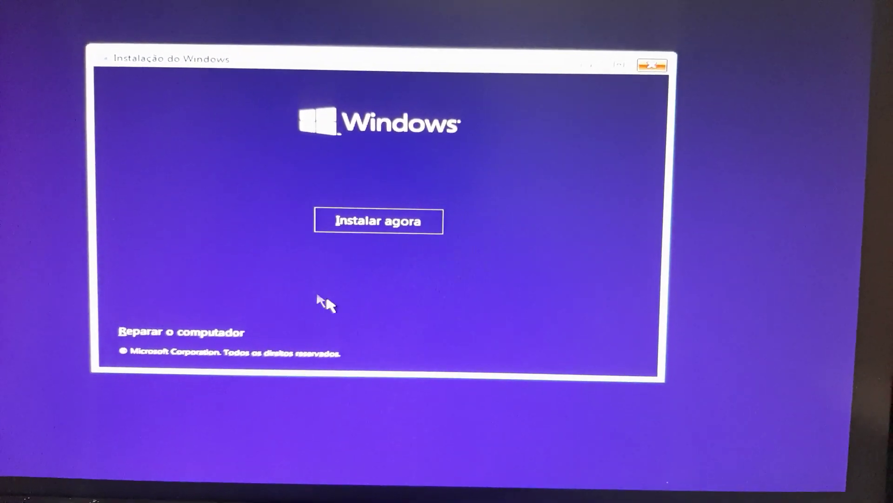